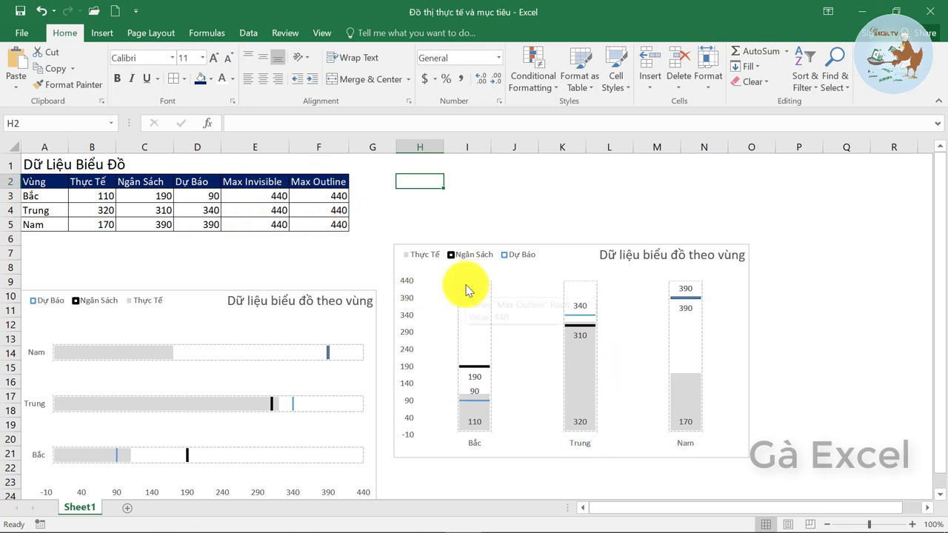
Step: Check the Max Invisible formula in E3, nudge the bar chart up, and select the example column chart
click(274, 198)
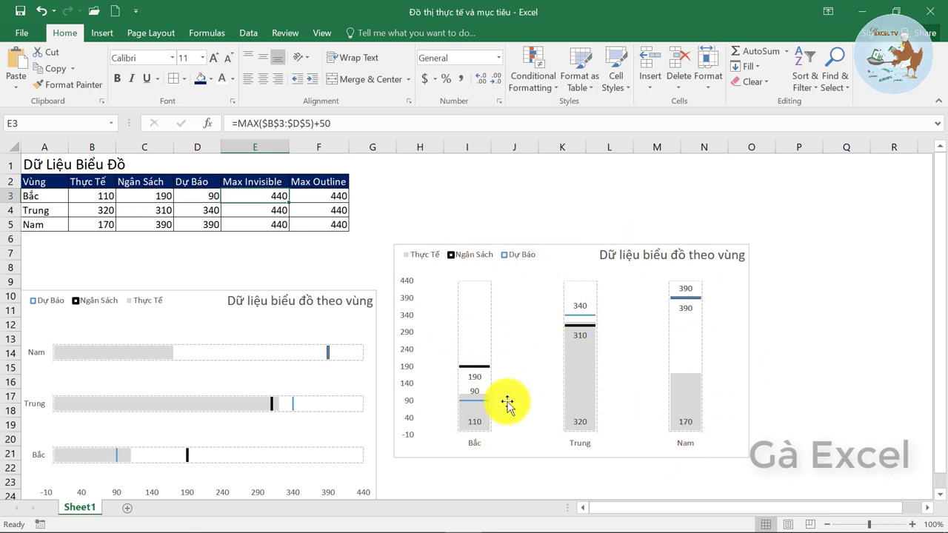
drag(197, 311, 205, 264)
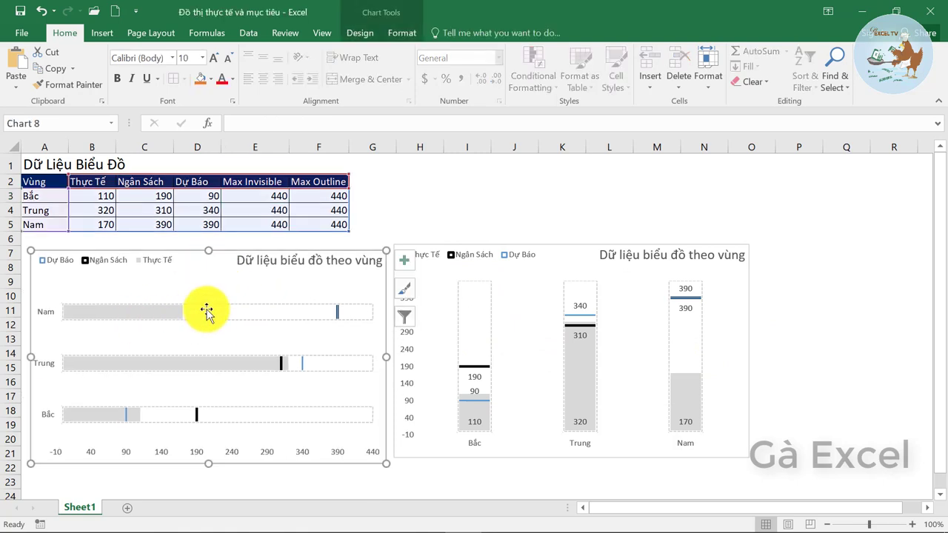
click(607, 294)
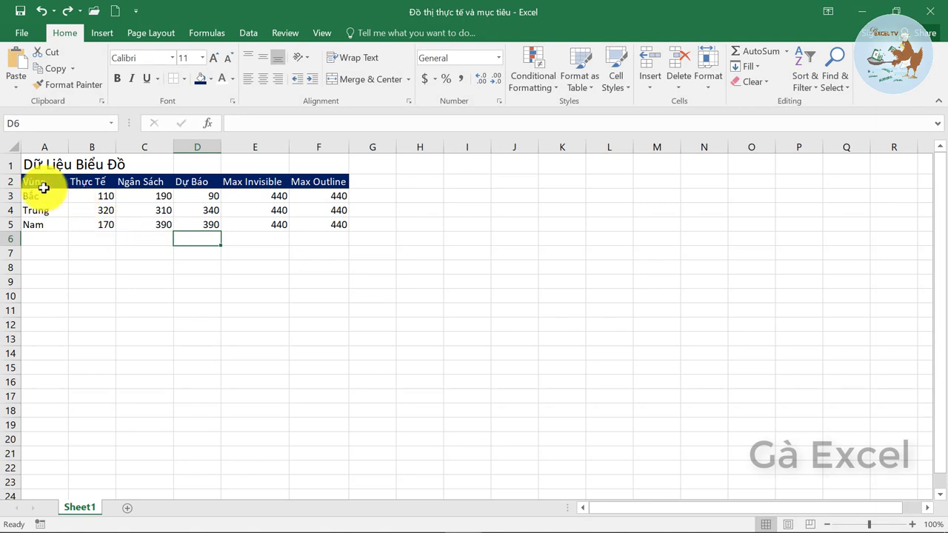
drag(36, 195, 36, 224)
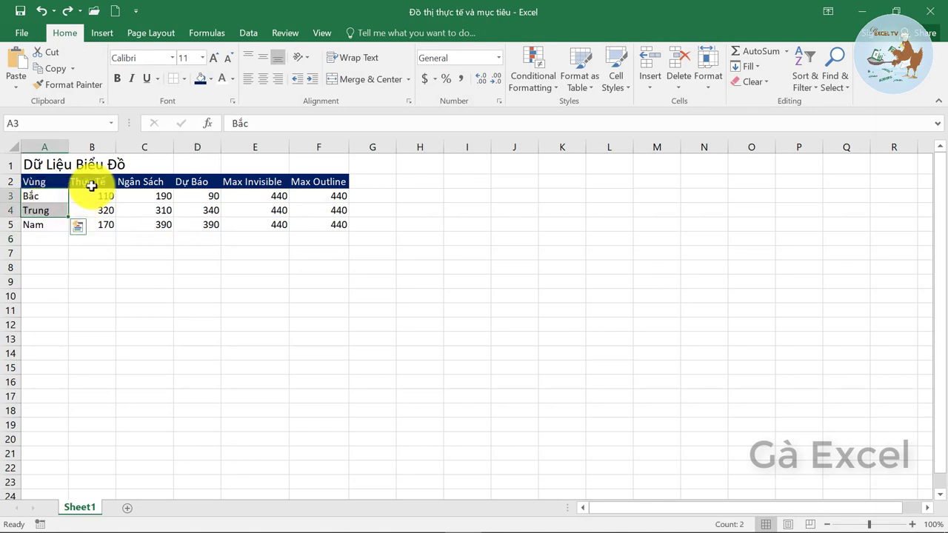
click(92, 185)
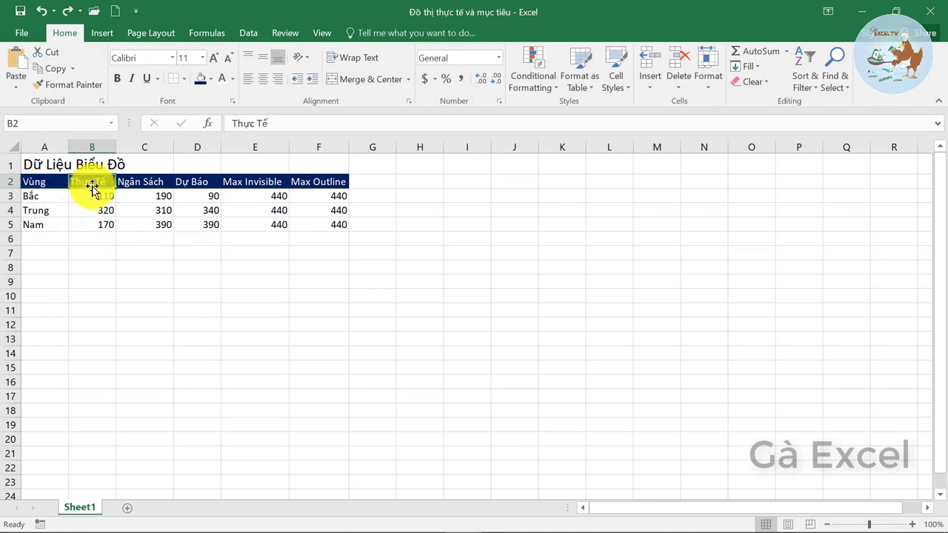
click(152, 184)
click(200, 185)
click(263, 209)
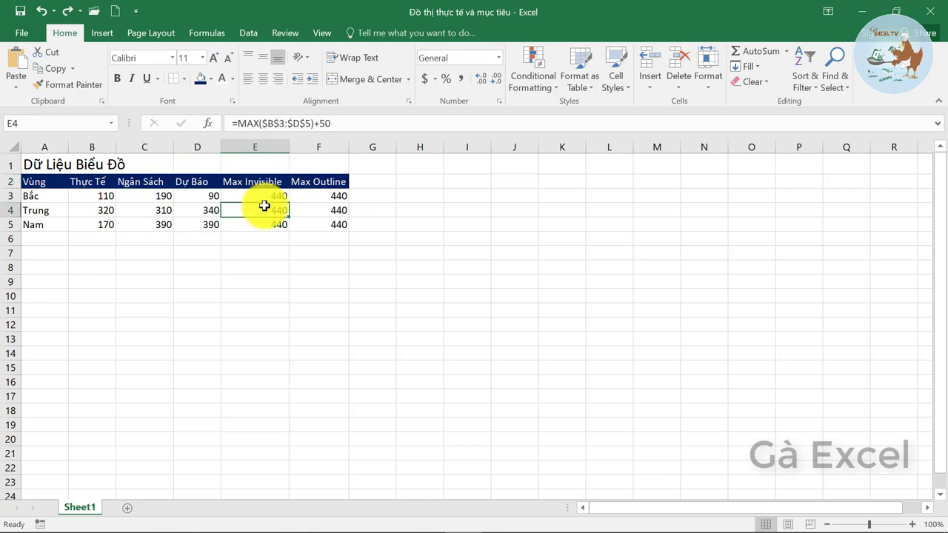
click(258, 184)
click(314, 185)
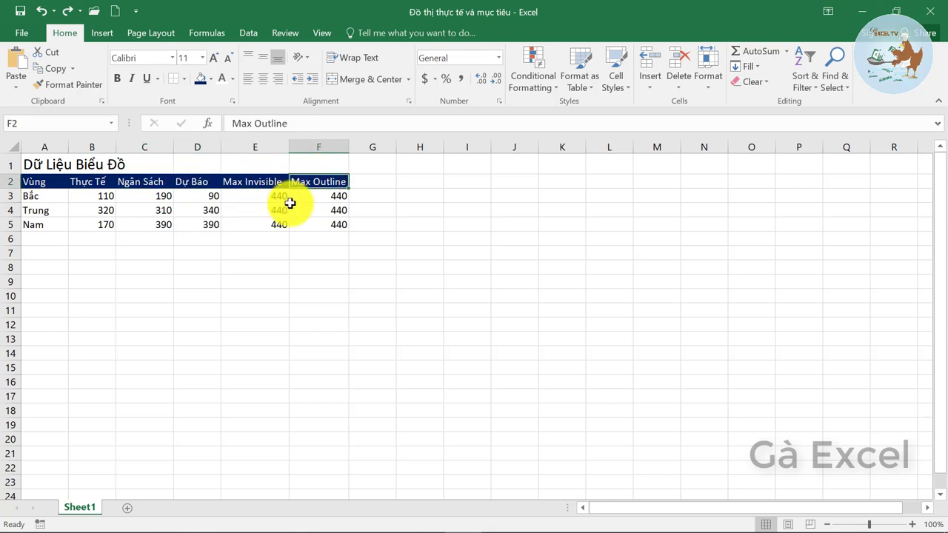
click(264, 197)
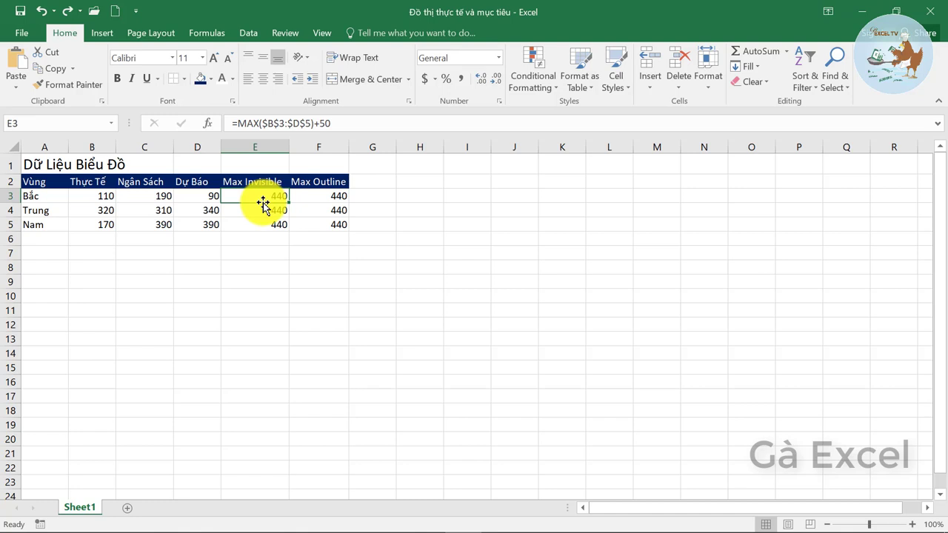
click(318, 197)
click(256, 199)
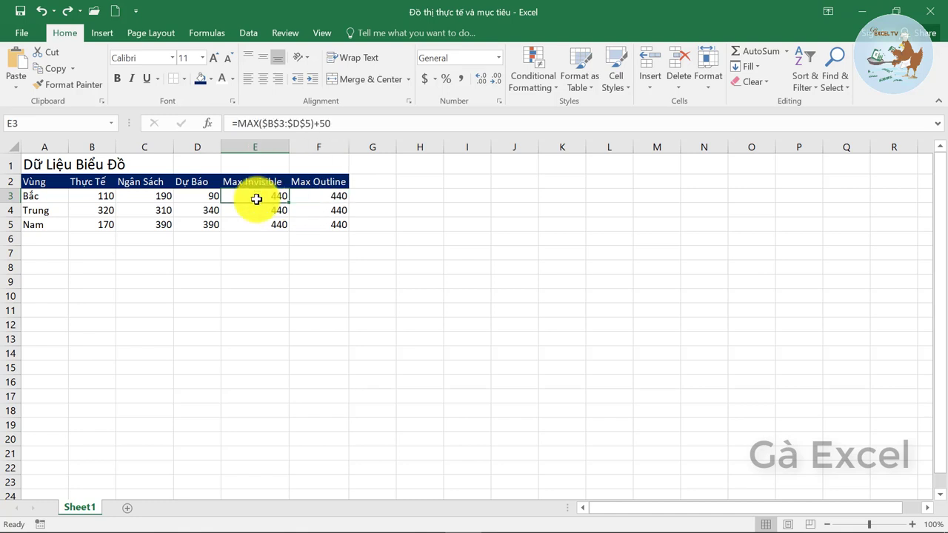
double_click(263, 197)
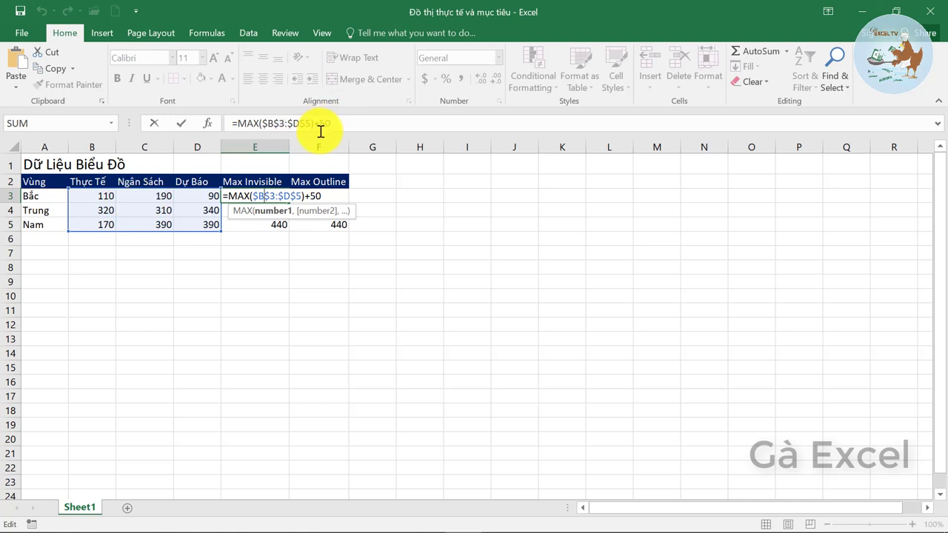
key(Escape)
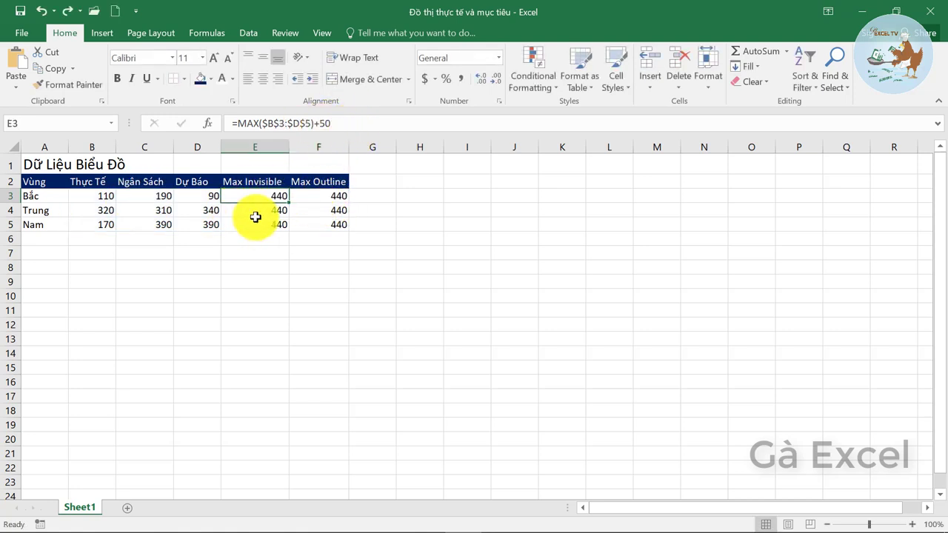
click(159, 211)
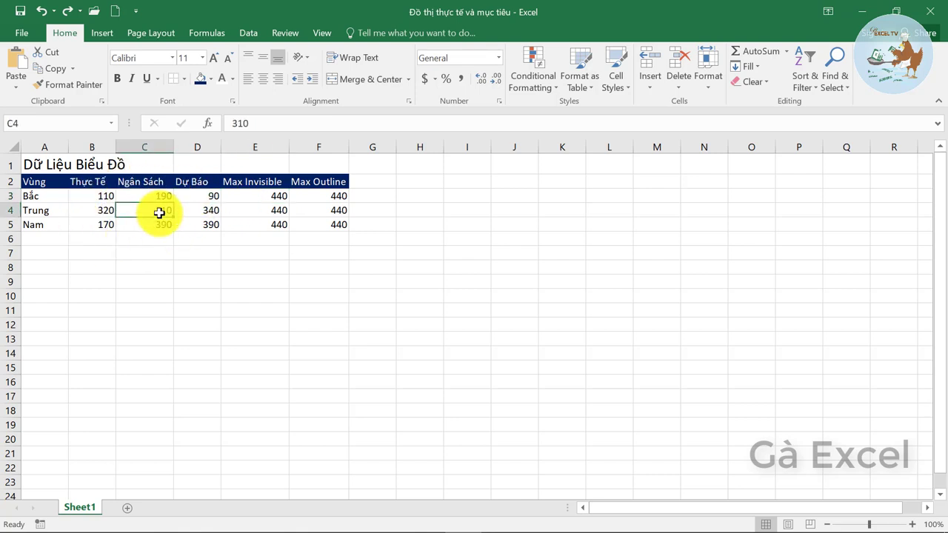
Step: Turn off sheet gridlines and apply All Borders to the data table A2:F5
click(317, 31)
click(152, 80)
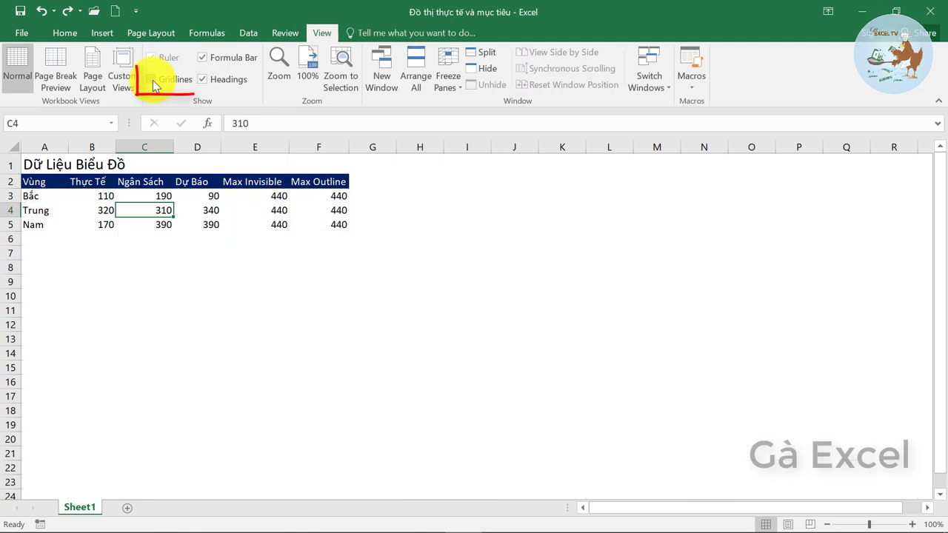
drag(34, 183, 322, 226)
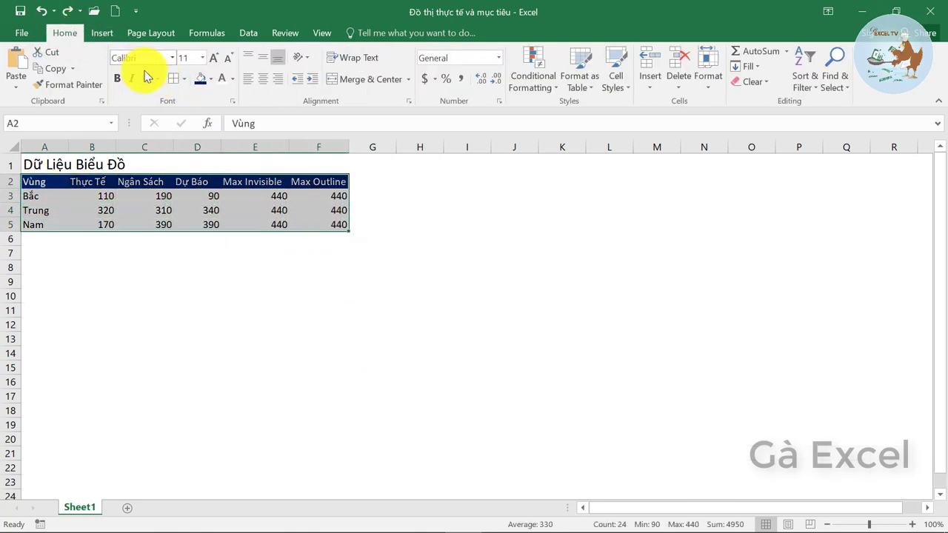
click(184, 82)
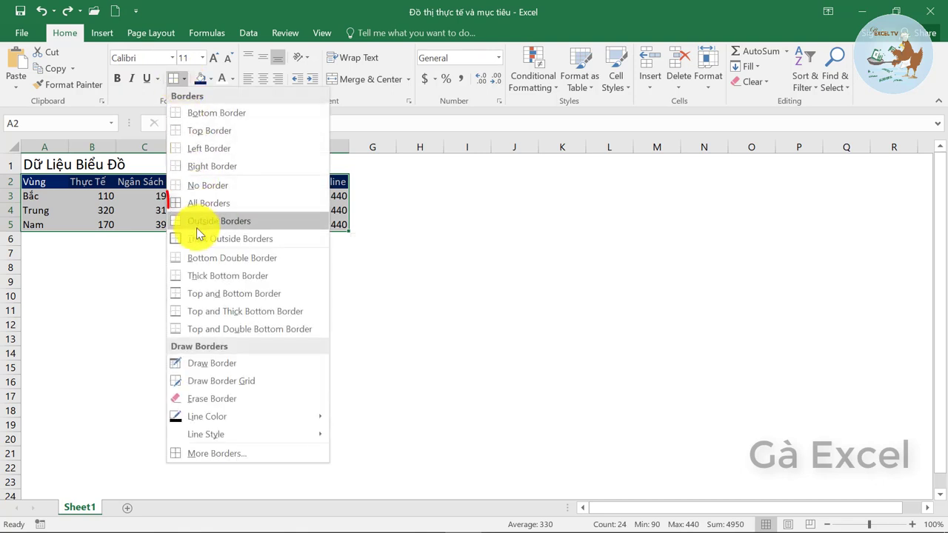
click(194, 201)
click(139, 214)
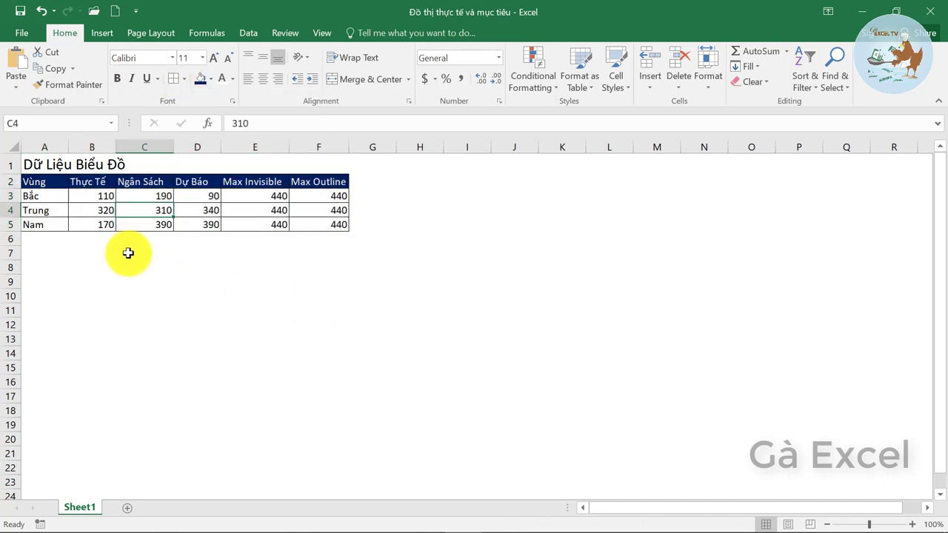
drag(44, 183, 315, 226)
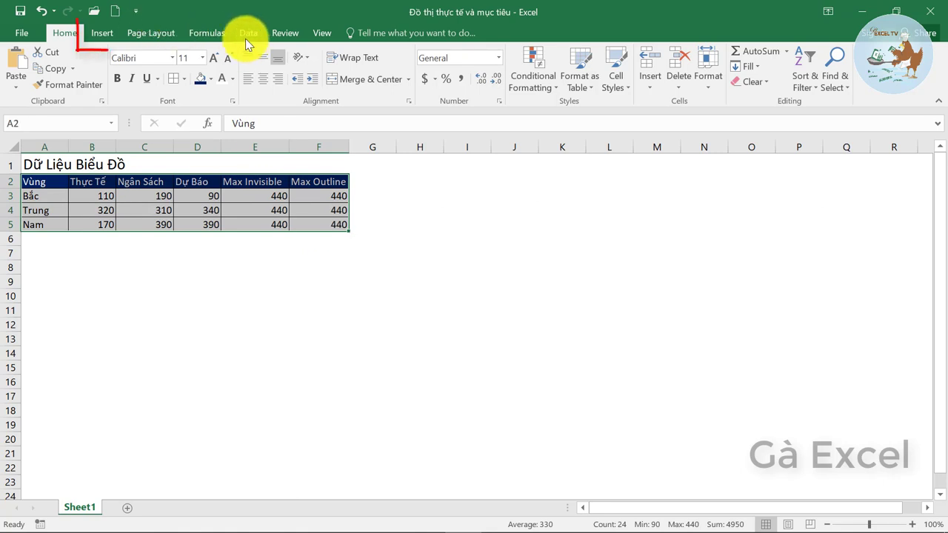
Step: Insert a clustered column chart beside the table with Bắc, Trung, Nam as categories and no gridlines
click(104, 35)
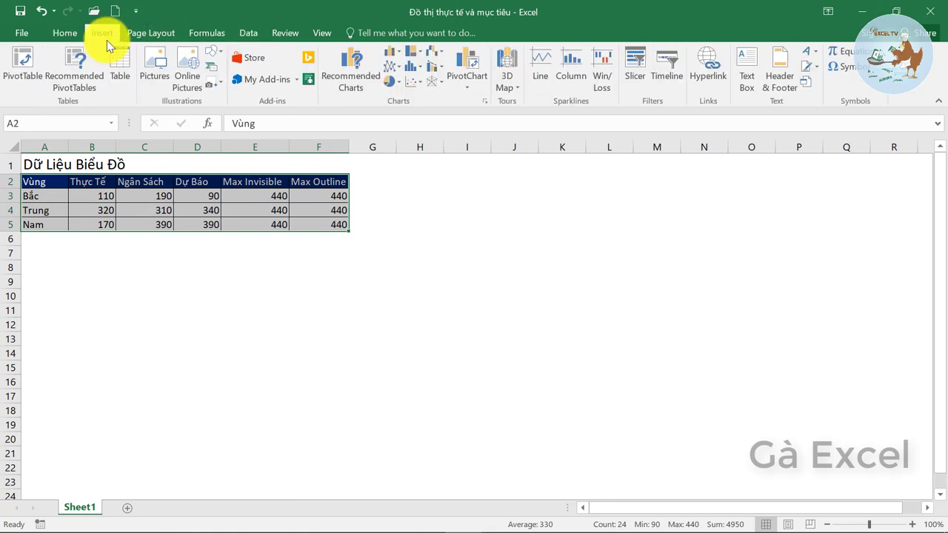
click(398, 53)
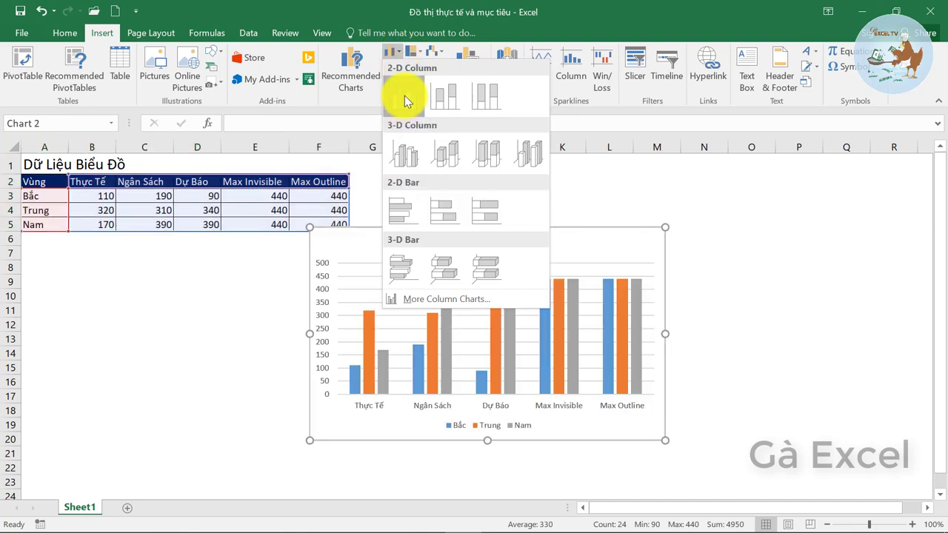
click(404, 95)
drag(402, 233, 539, 203)
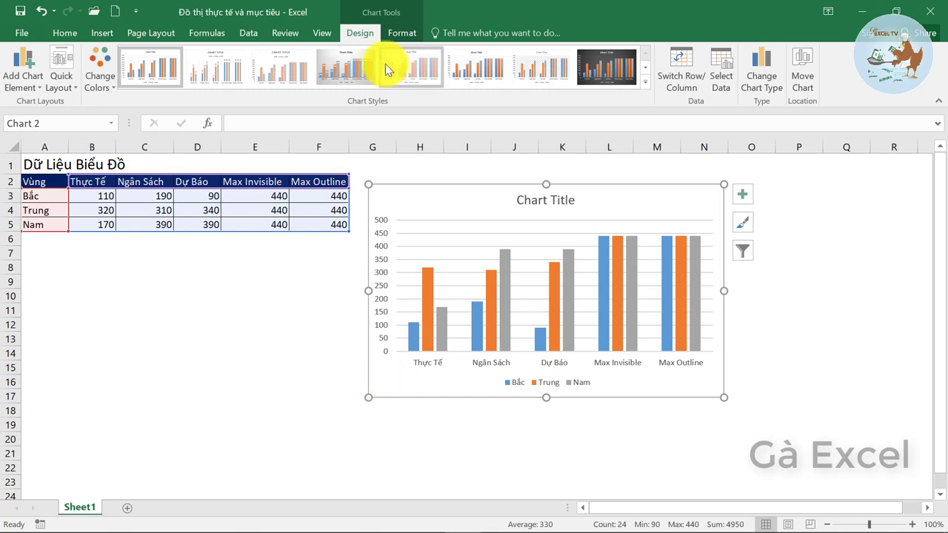
click(687, 79)
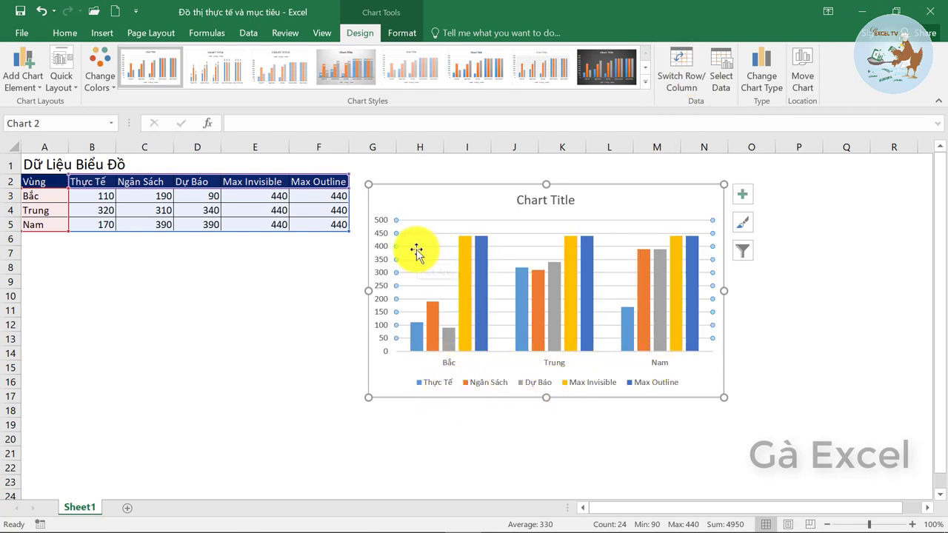
key(Delete)
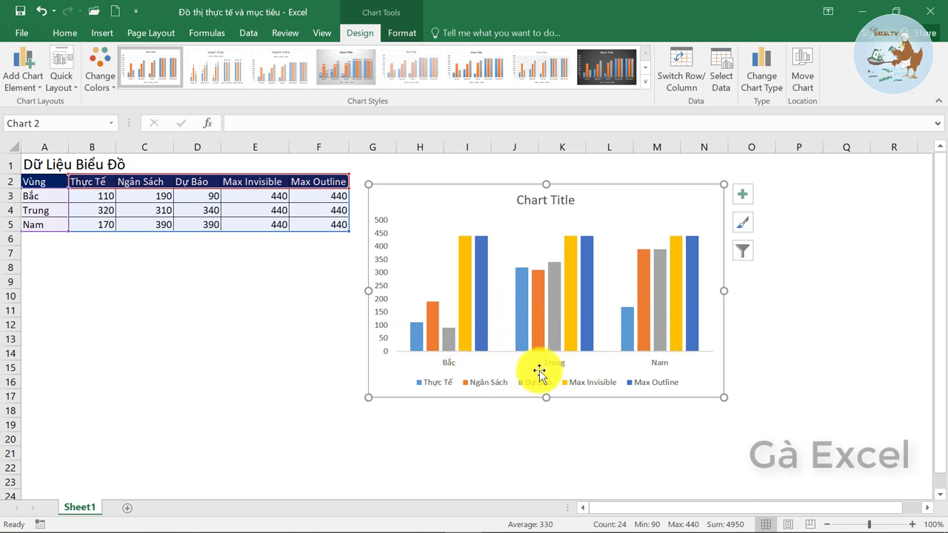
Step: Set the horizontal category axis line to No line in Format Axis
click(451, 364)
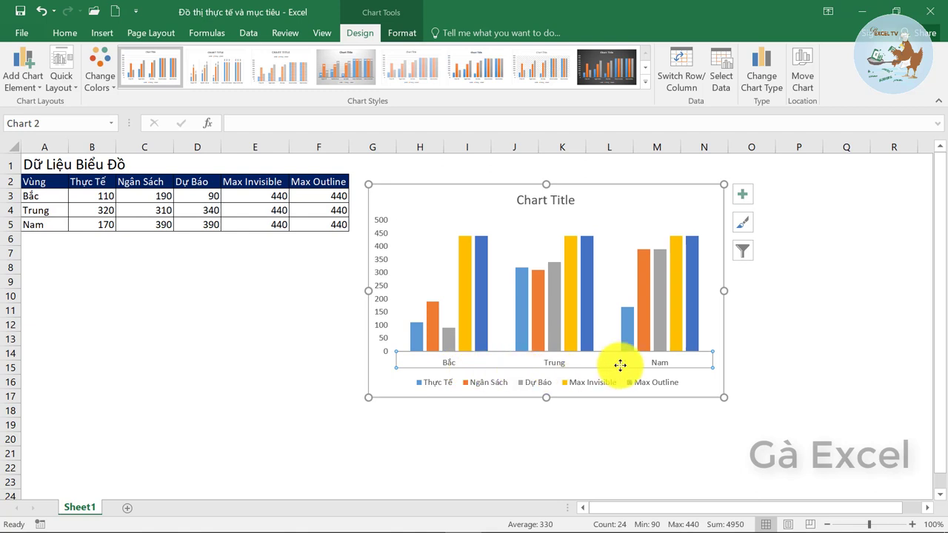
right_click(446, 357)
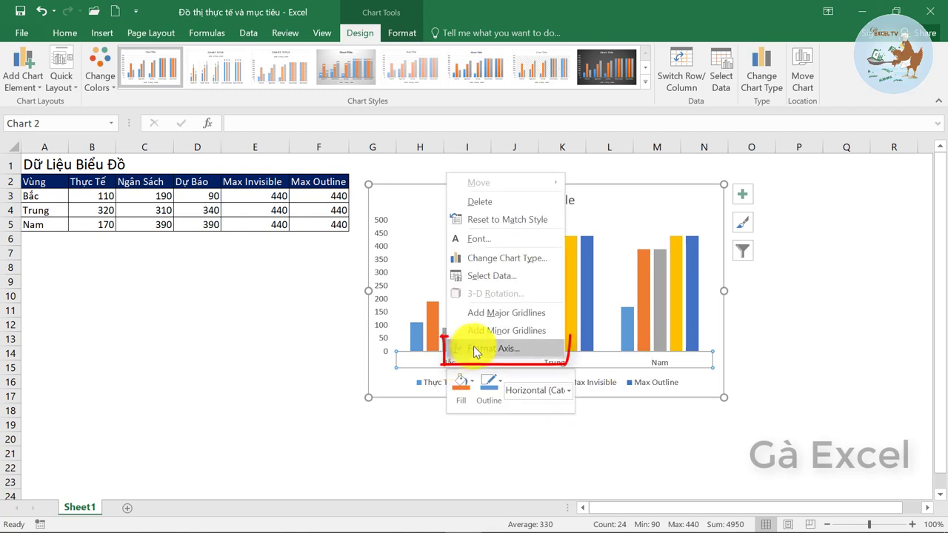
click(473, 346)
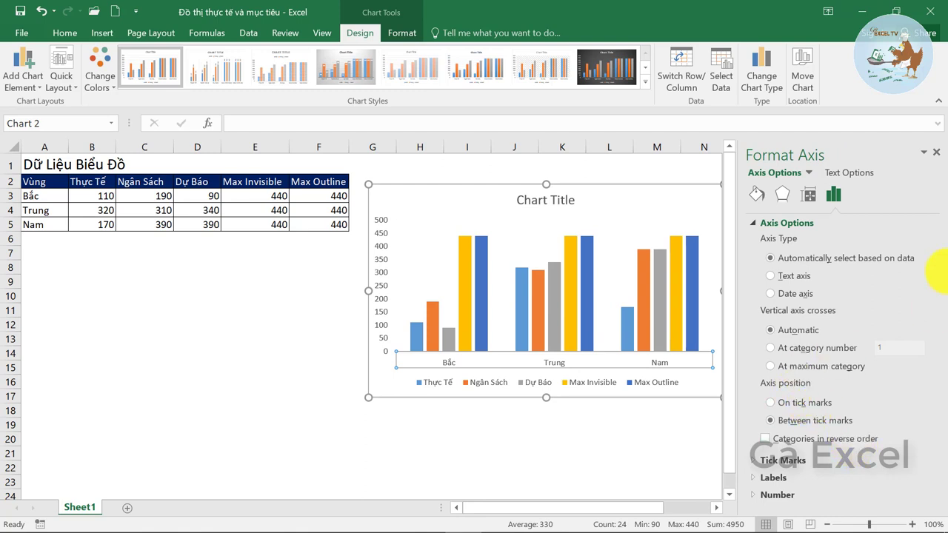
click(754, 196)
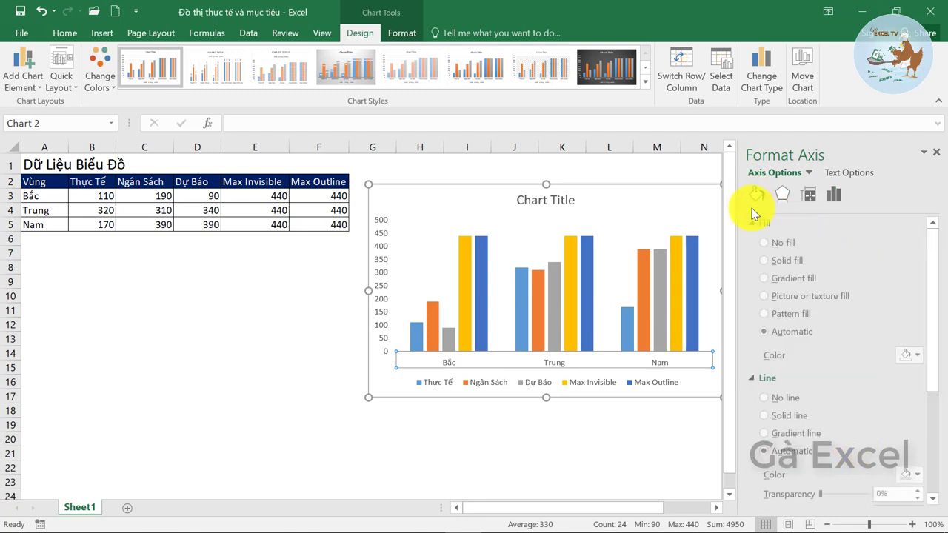
click(790, 398)
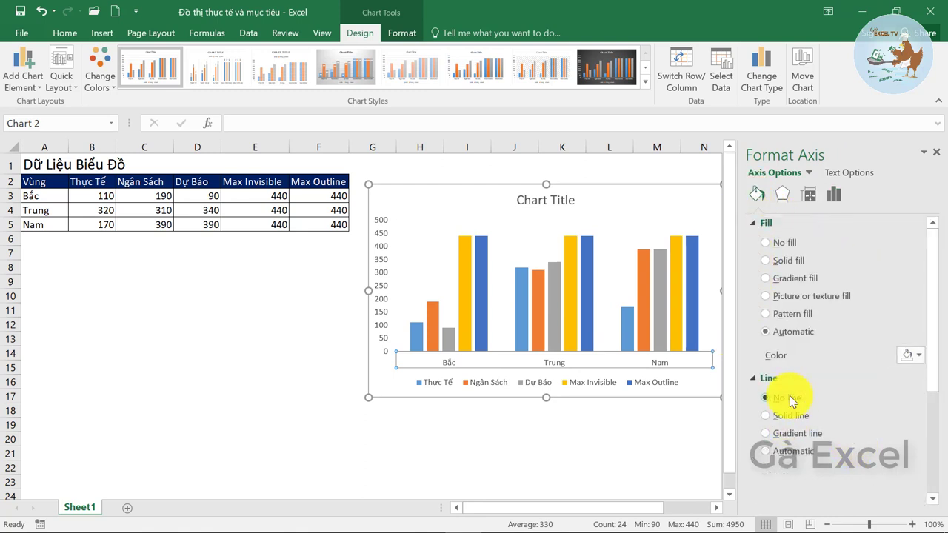
click(444, 206)
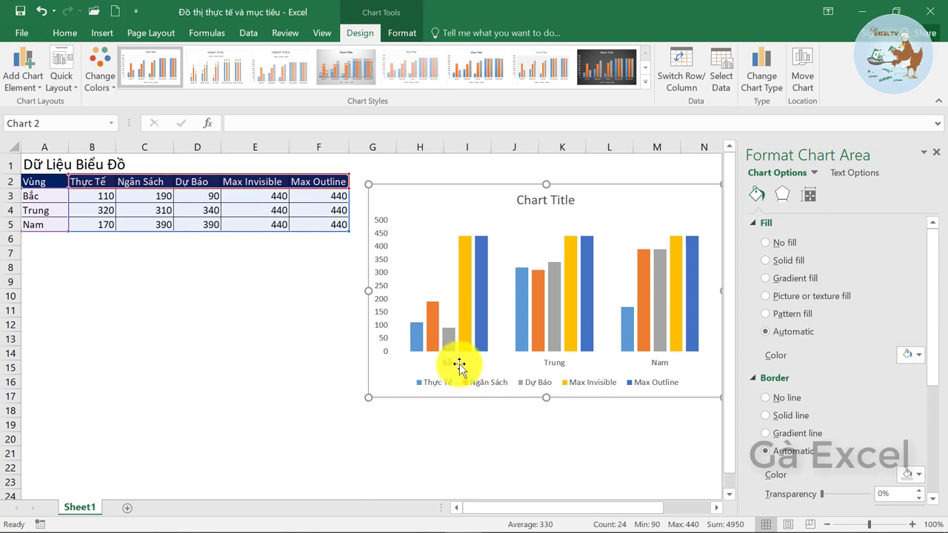
mouse_move(432, 322)
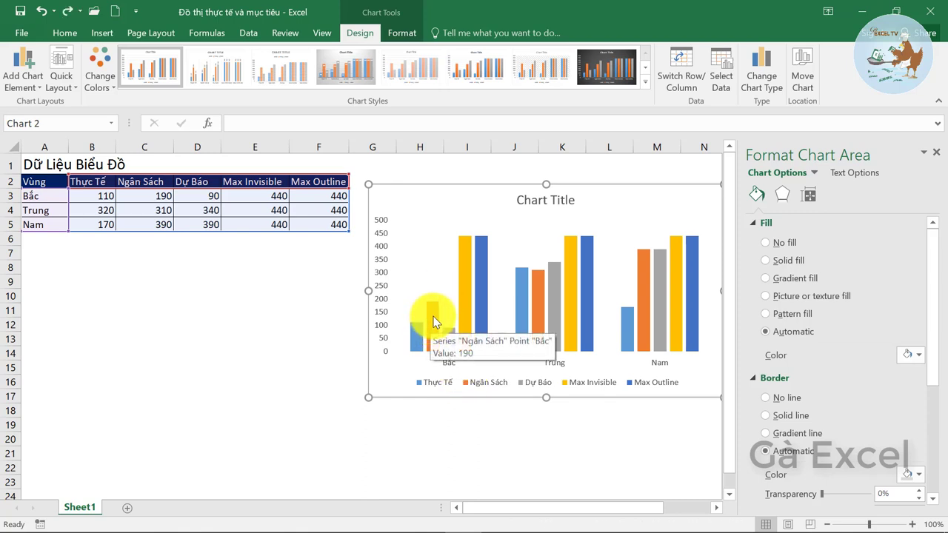
Step: Give the Ngân Sách series No fill and a solid black 1.5 pt outline
click(432, 317)
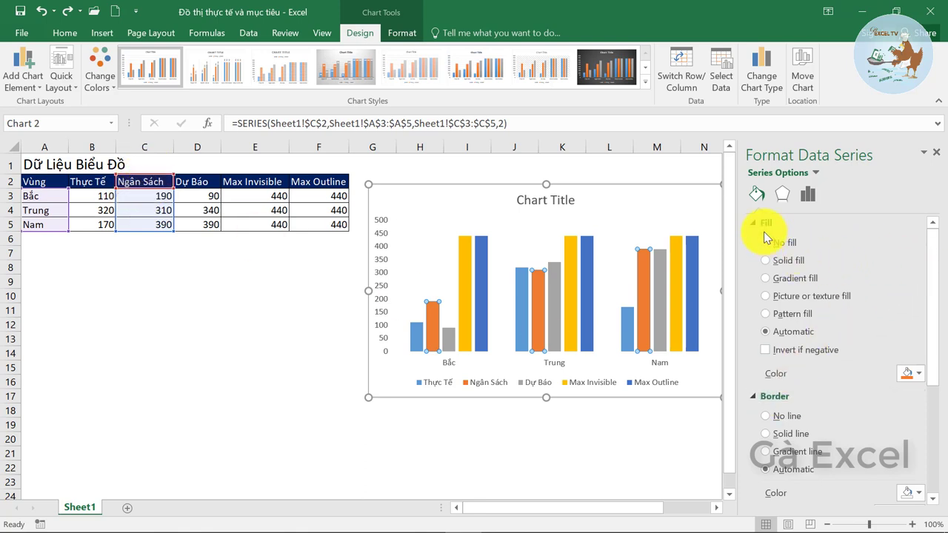
click(757, 193)
click(765, 243)
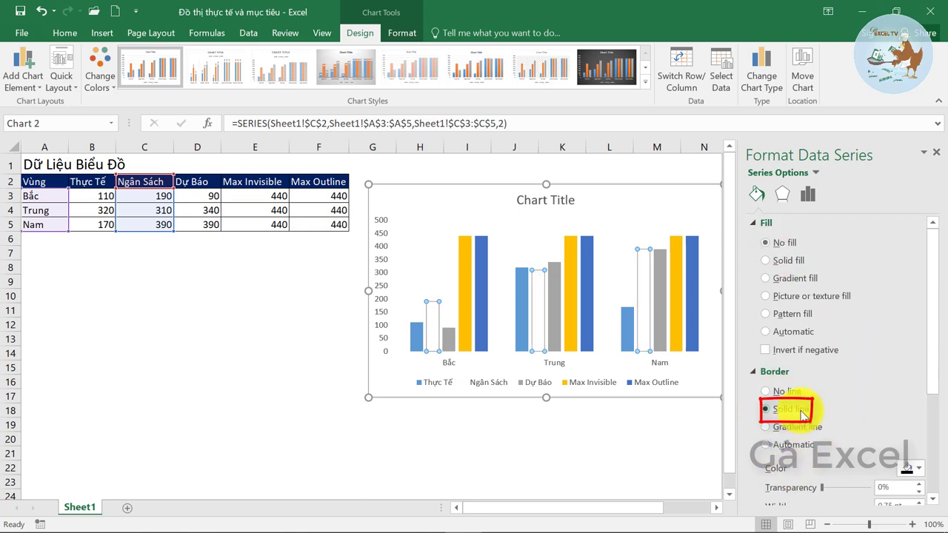
drag(931, 339, 939, 418)
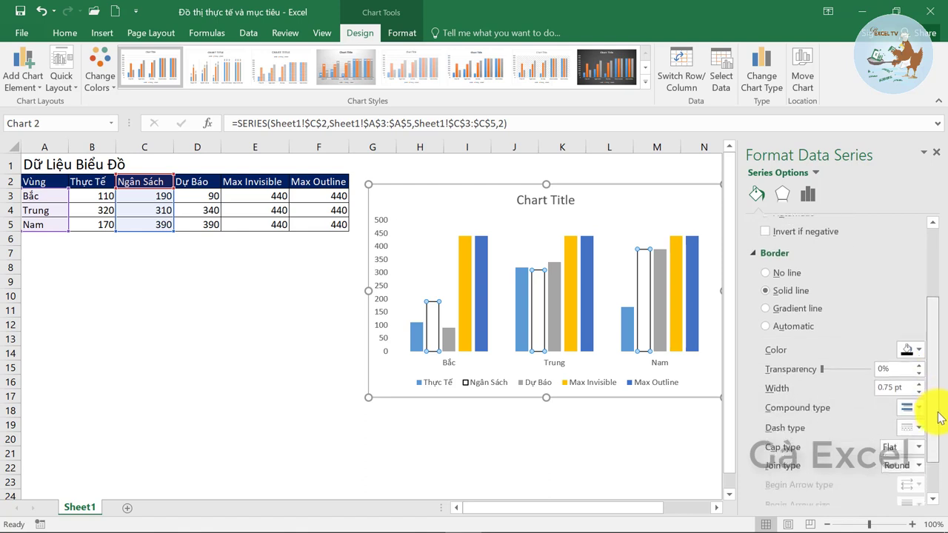
click(911, 333)
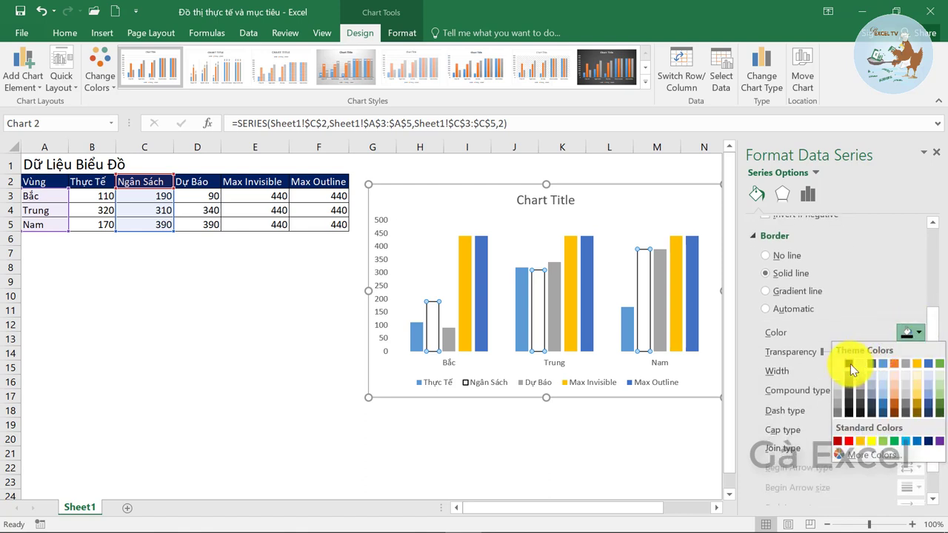
click(848, 365)
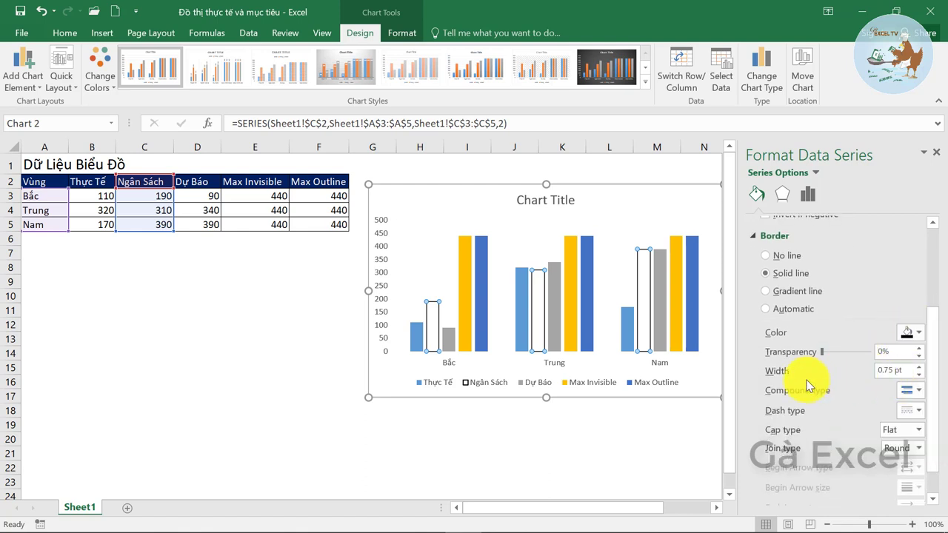
click(920, 367)
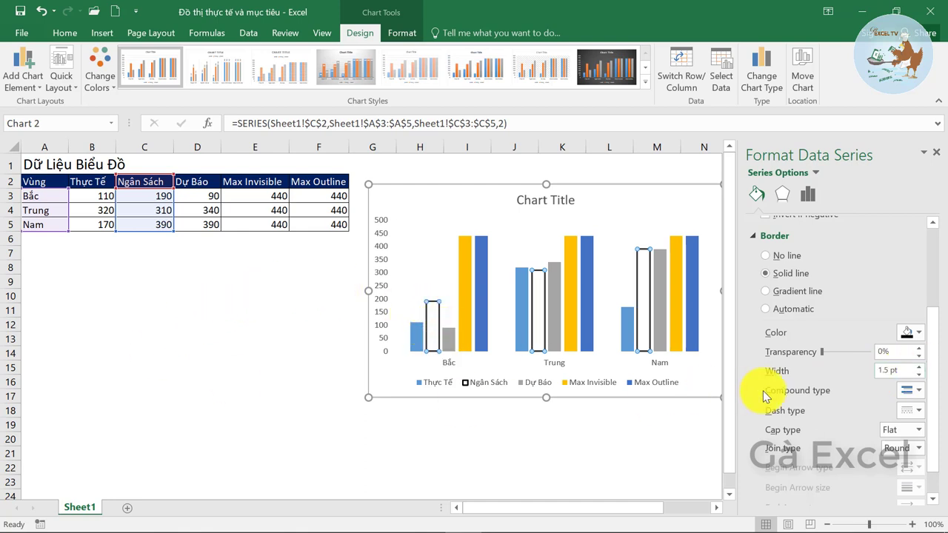
click(449, 334)
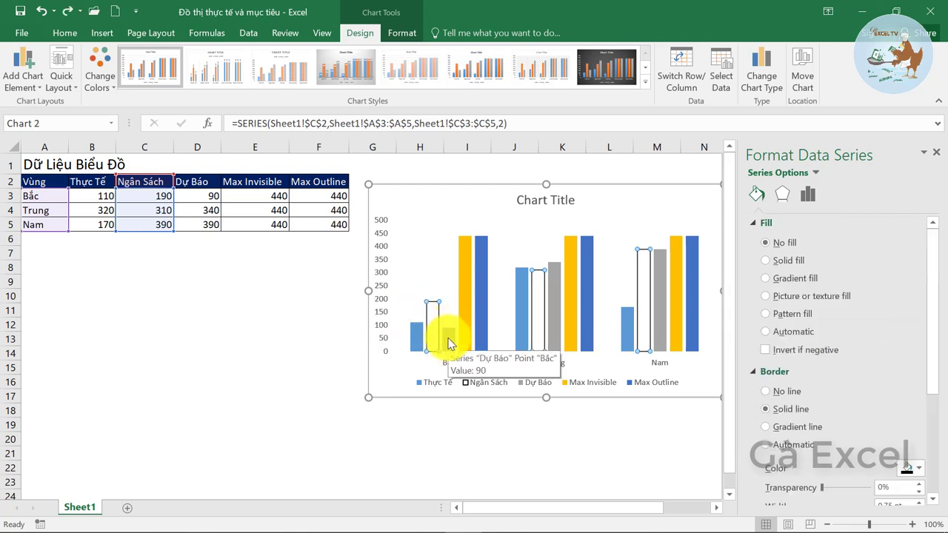
Step: Give the Dự Báo series No fill and a solid light blue 1.5 pt outline
click(448, 340)
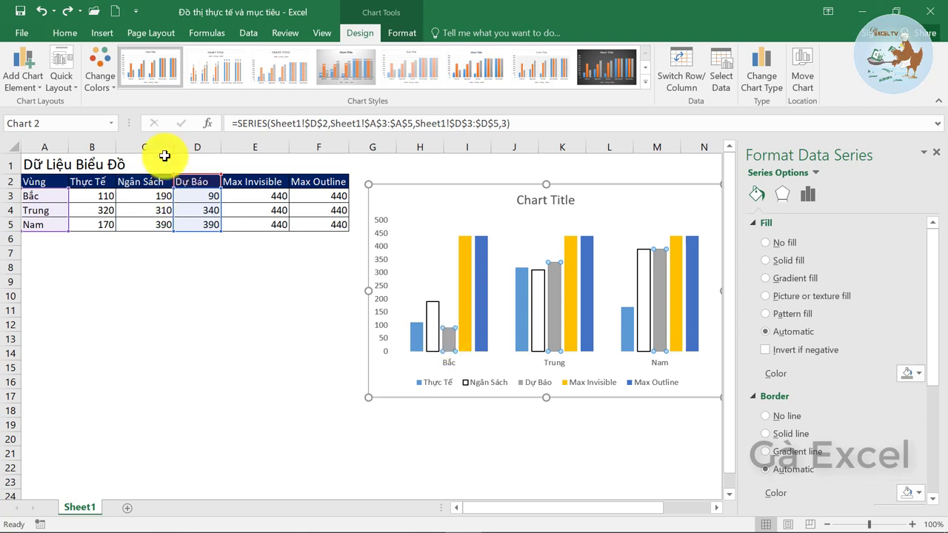
click(789, 251)
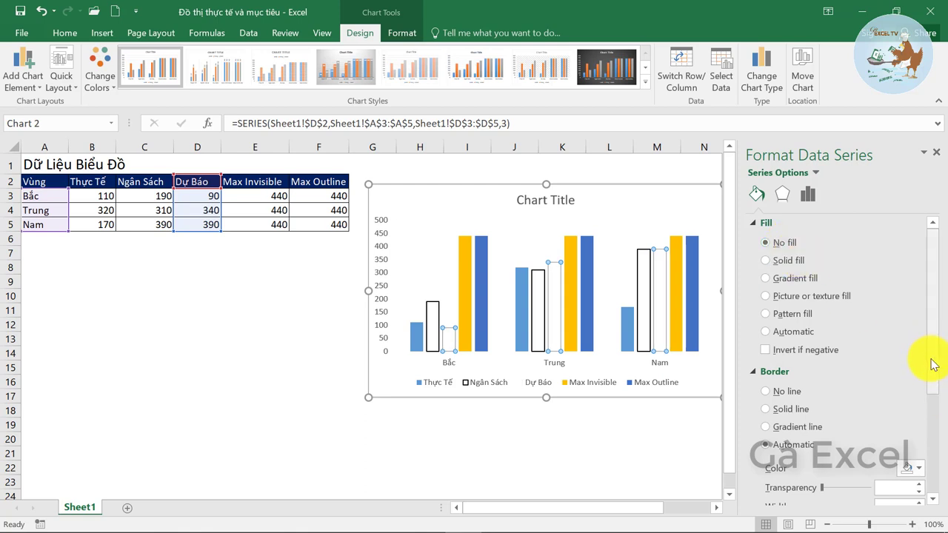
drag(933, 364, 946, 466)
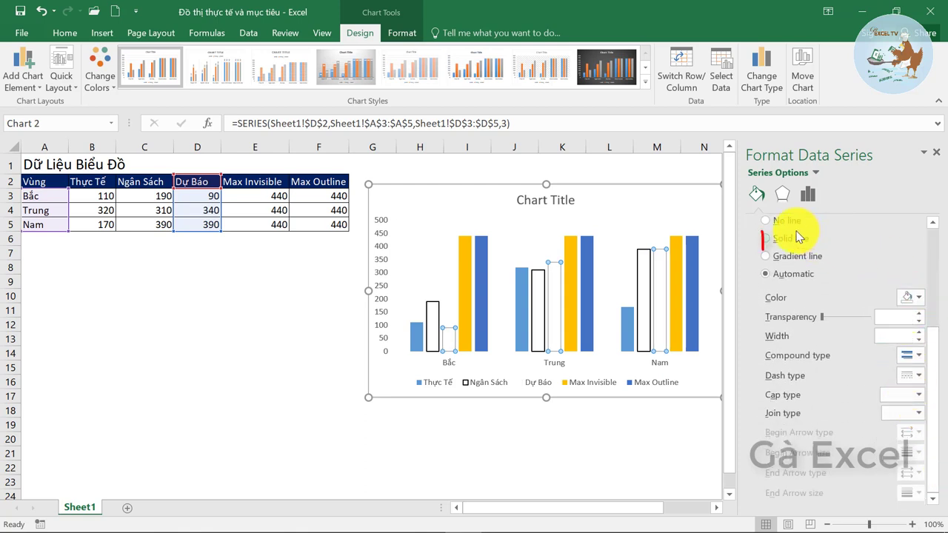
click(798, 236)
click(914, 299)
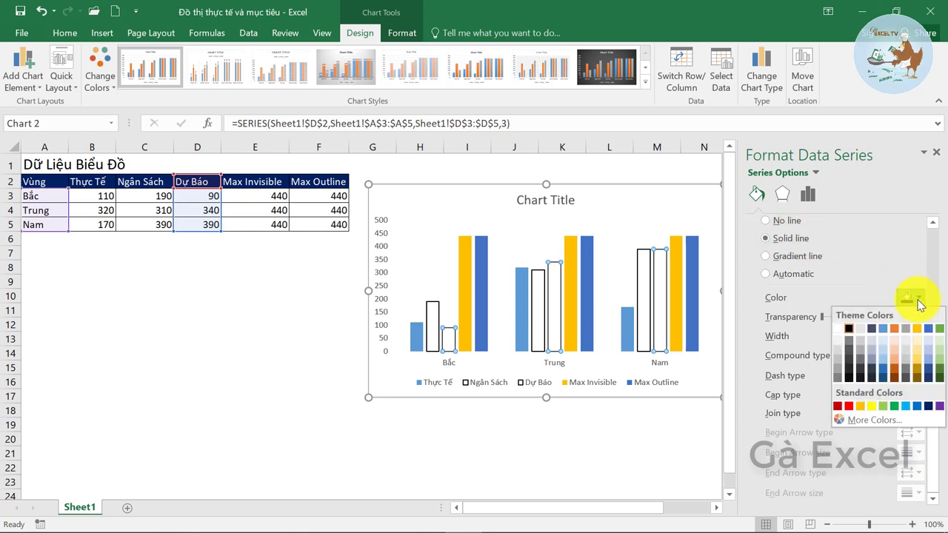
click(885, 328)
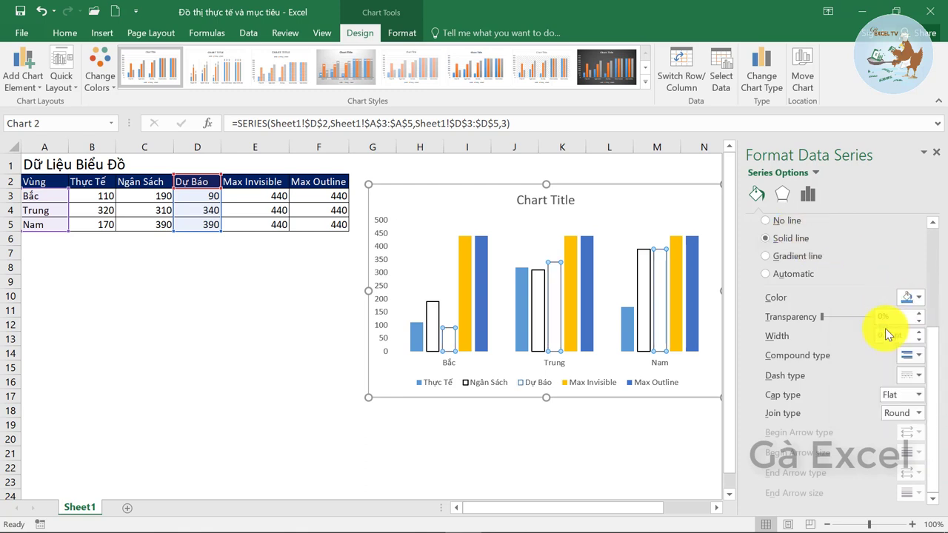
click(922, 334)
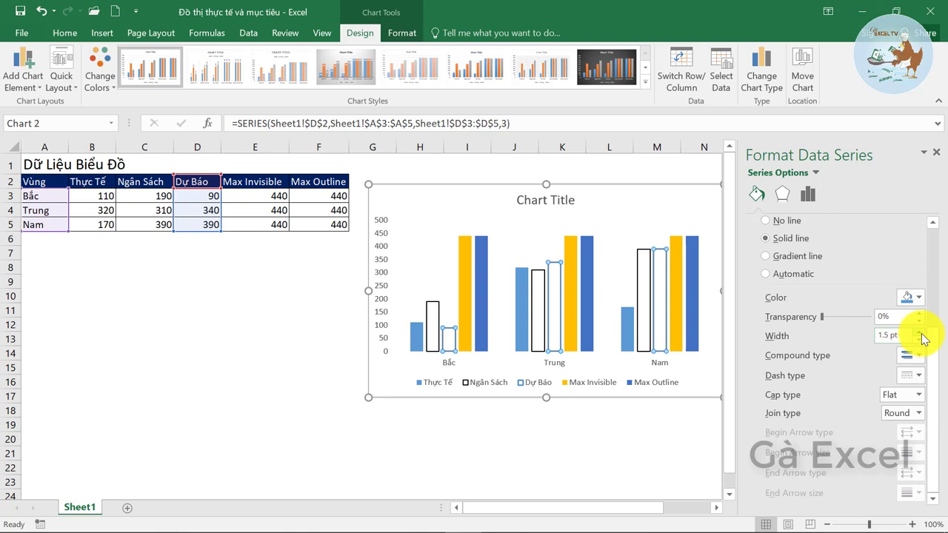
click(465, 291)
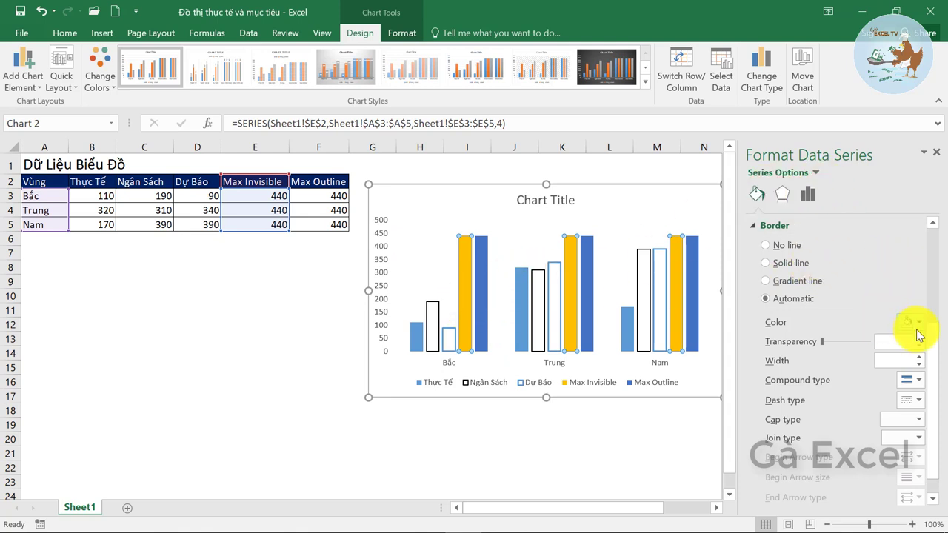
Step: Give the Max Invisible series No fill and a solid white 2.5 pt outline
drag(932, 354, 933, 213)
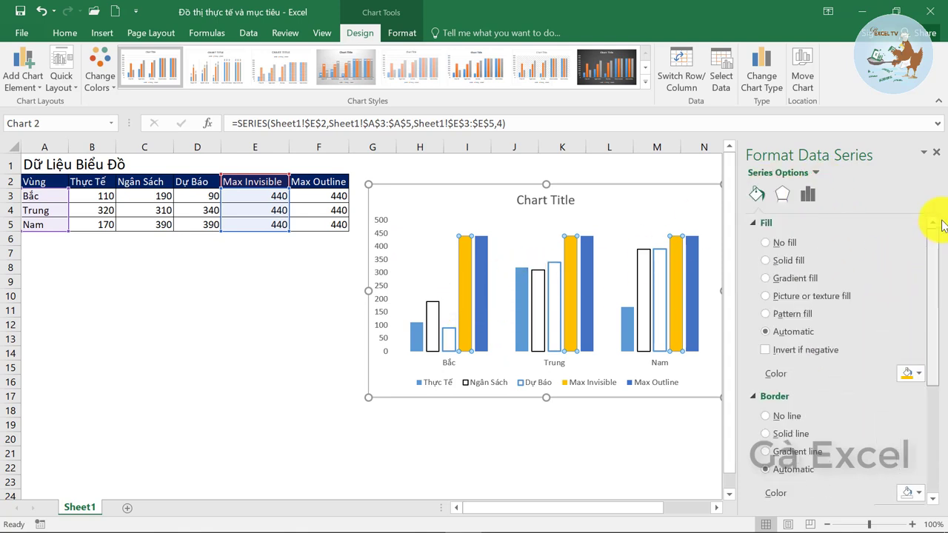
click(778, 241)
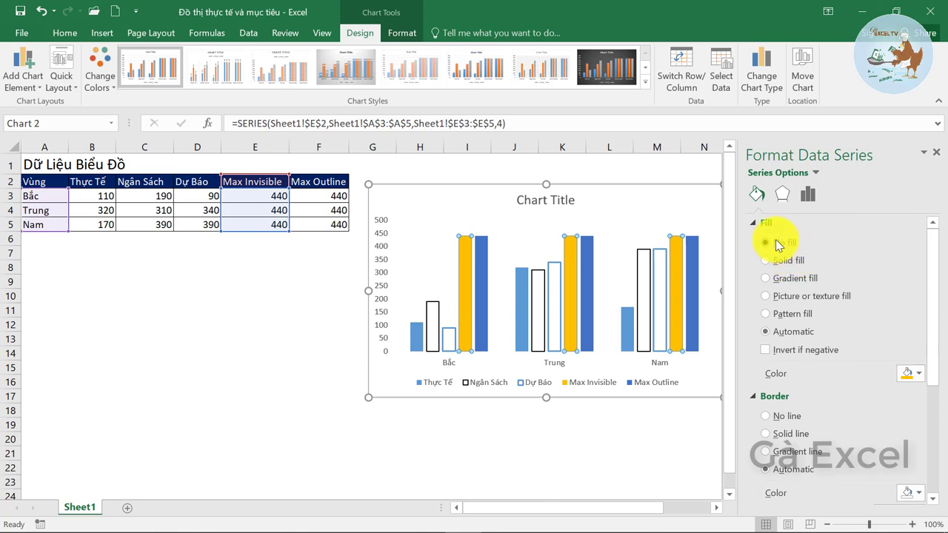
drag(942, 274, 926, 385)
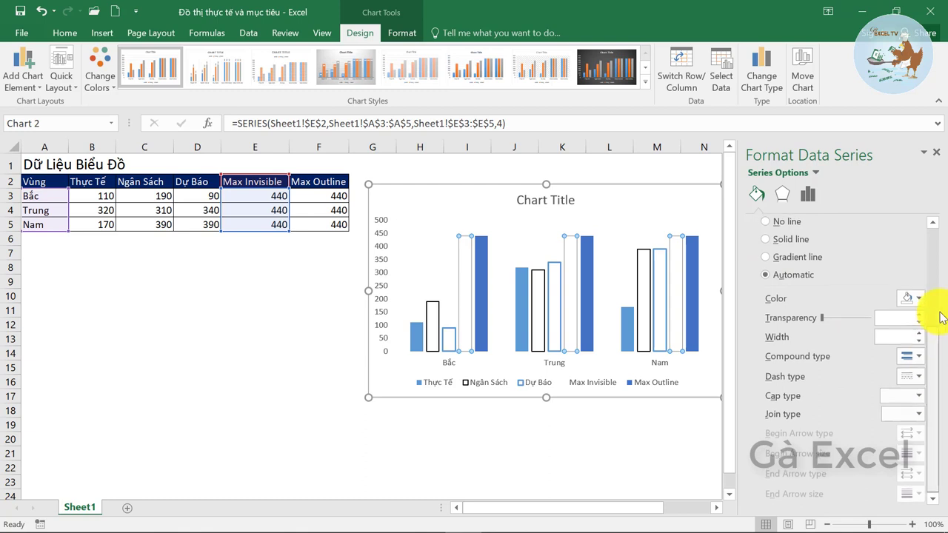
drag(937, 318, 926, 286)
click(782, 351)
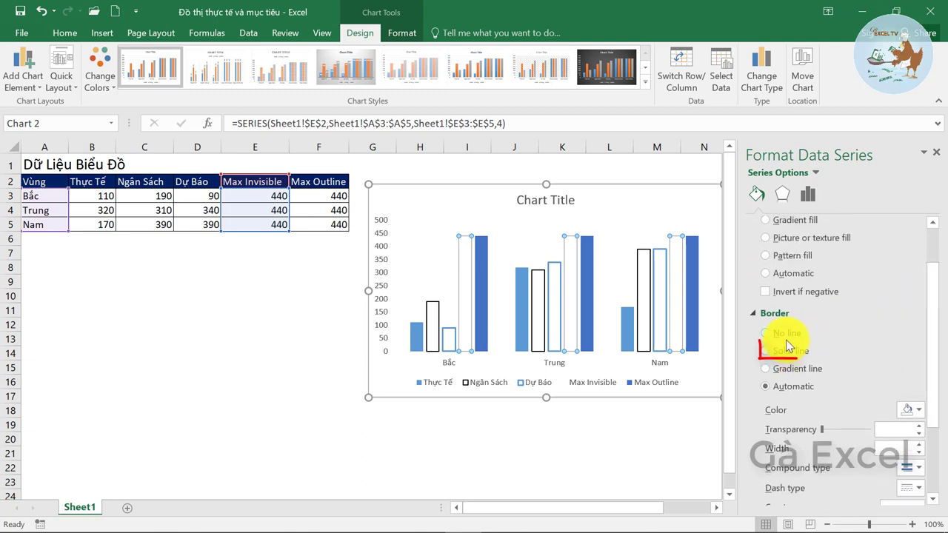
drag(937, 310, 922, 363)
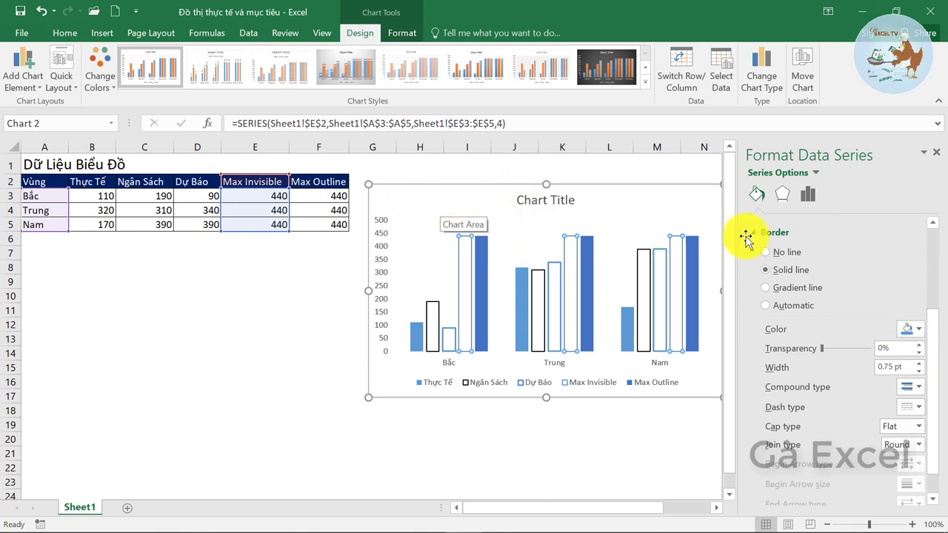
click(916, 328)
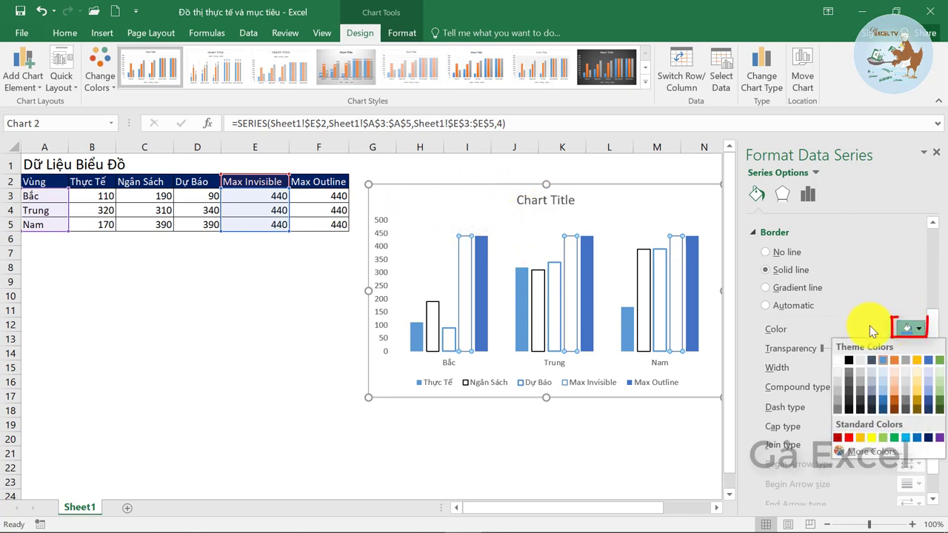
click(838, 360)
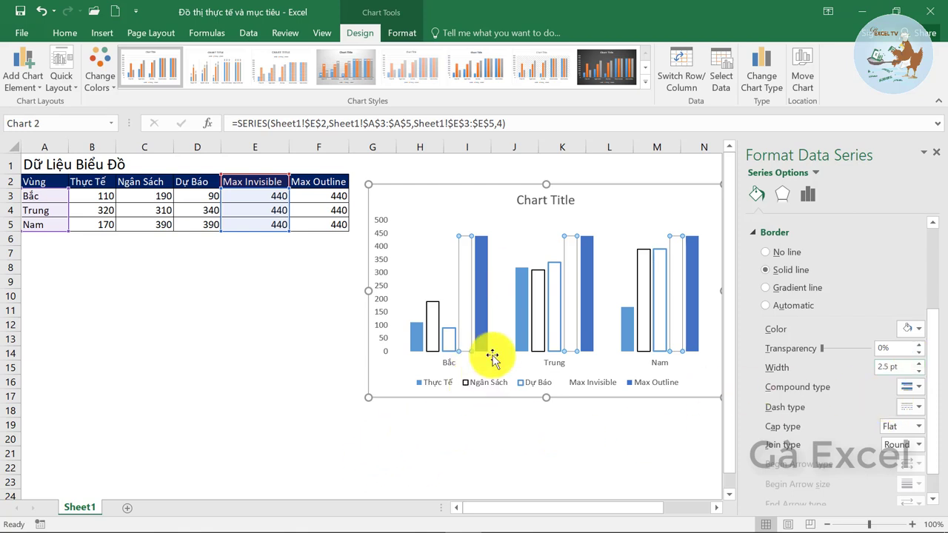
Step: Make the Max Outline series unfilled with a coloured round-dot dashed 0.75 pt border
click(480, 300)
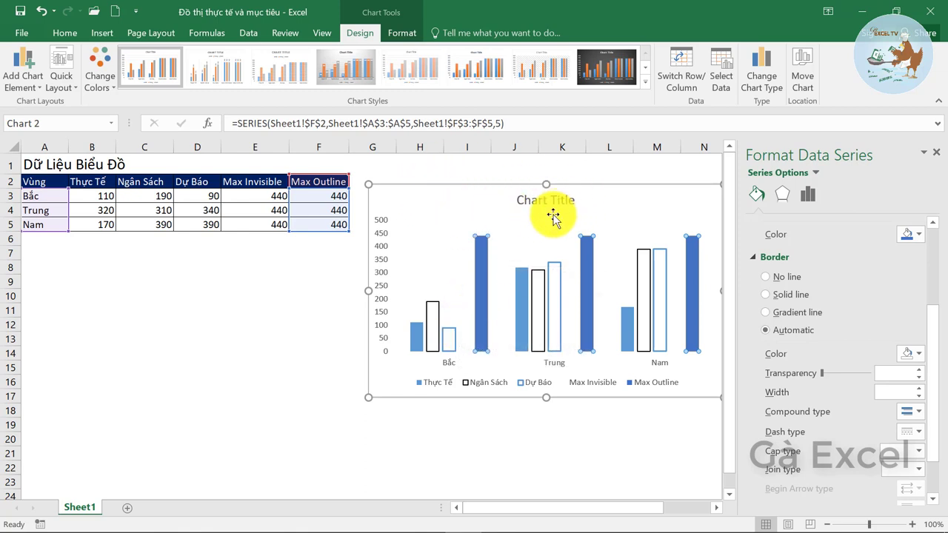
drag(940, 328, 929, 275)
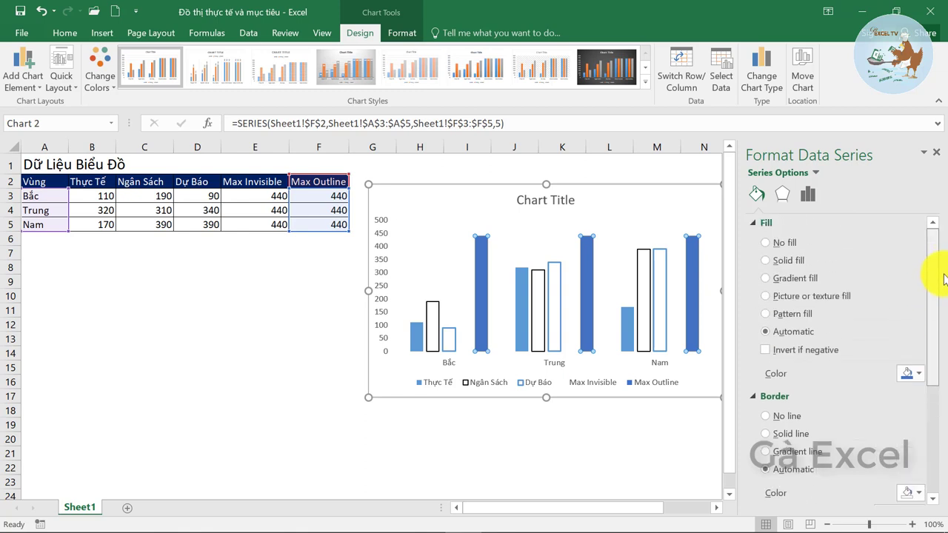
click(787, 246)
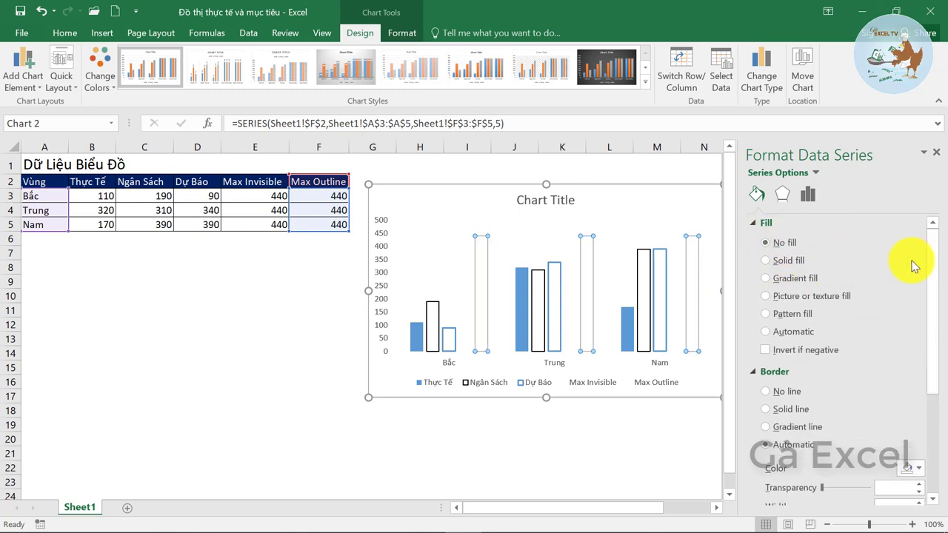
drag(931, 275, 940, 333)
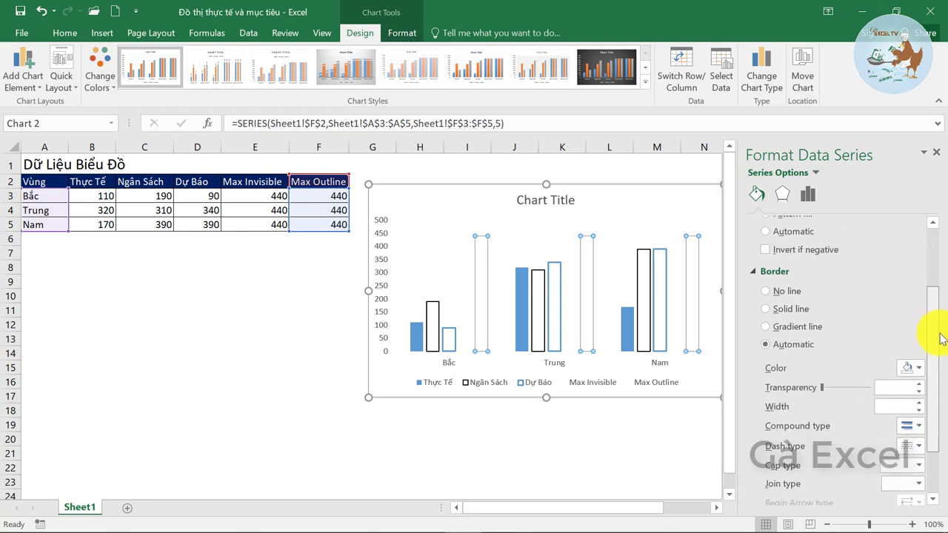
click(775, 310)
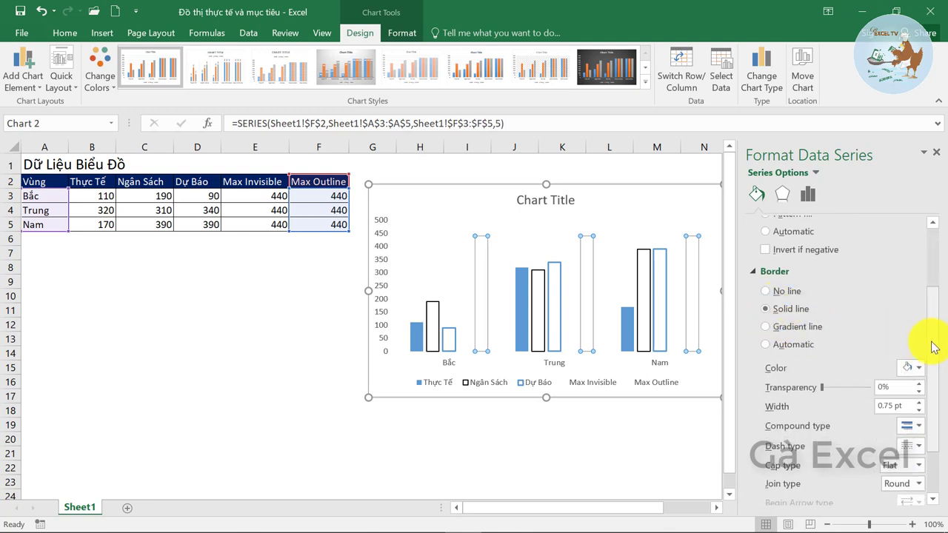
drag(932, 354, 937, 374)
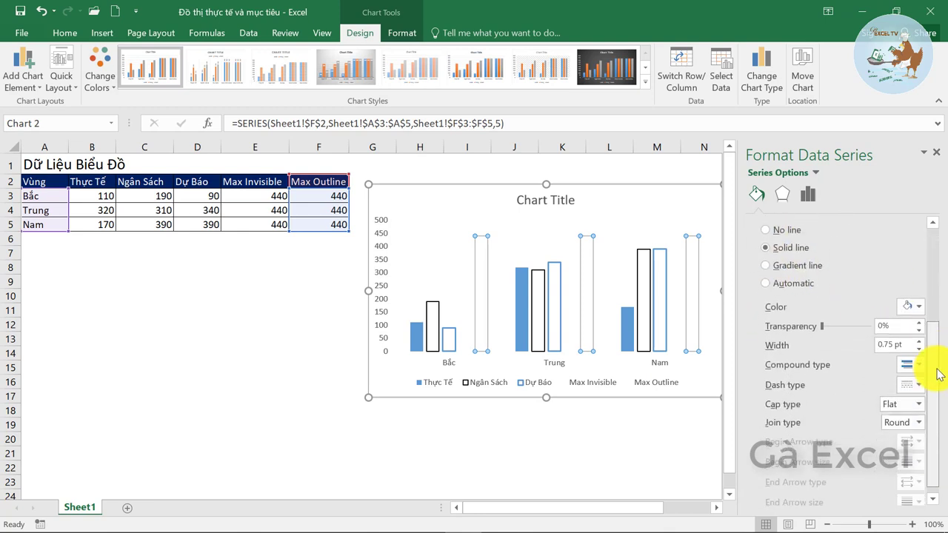
click(918, 307)
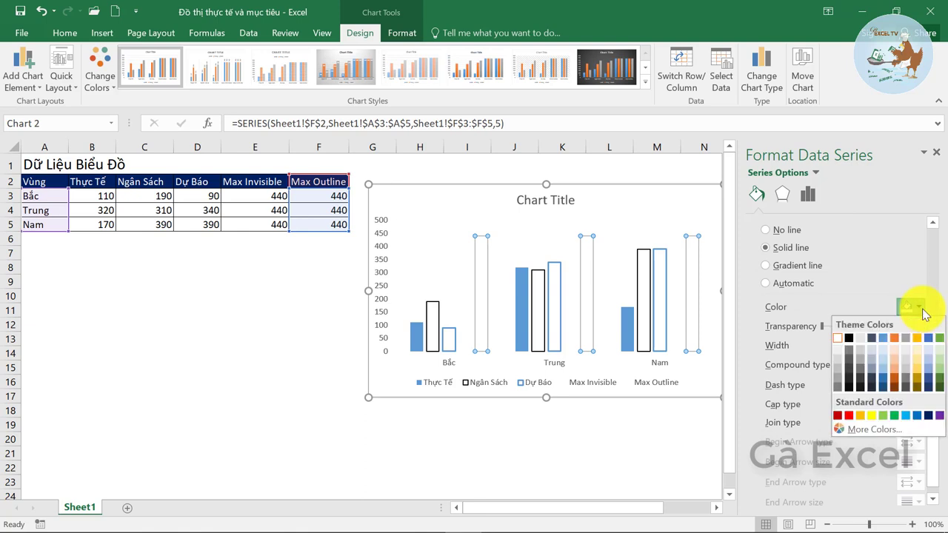
click(863, 354)
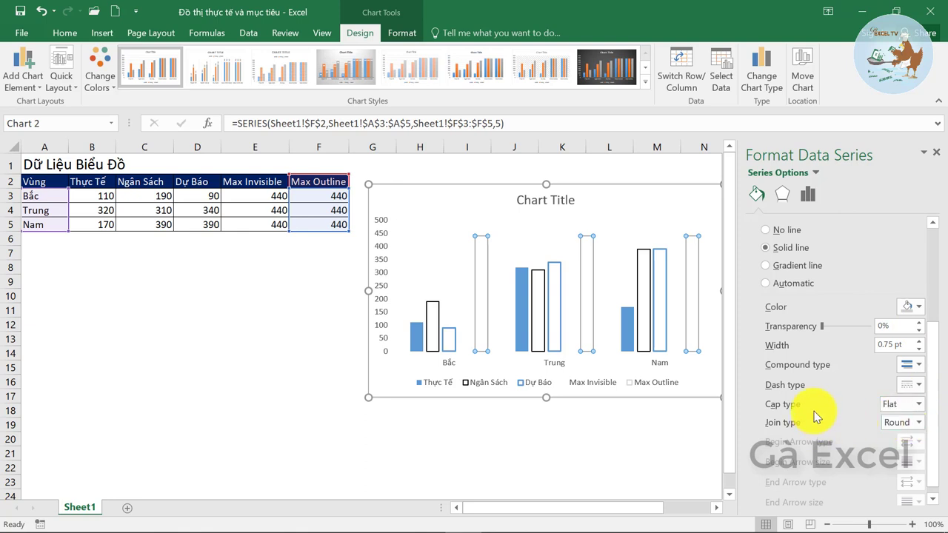
click(917, 385)
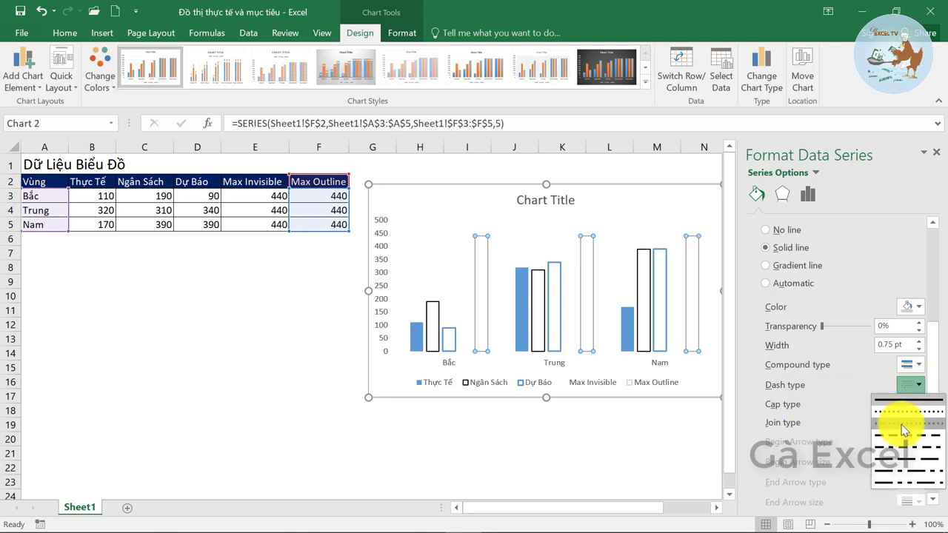
click(902, 428)
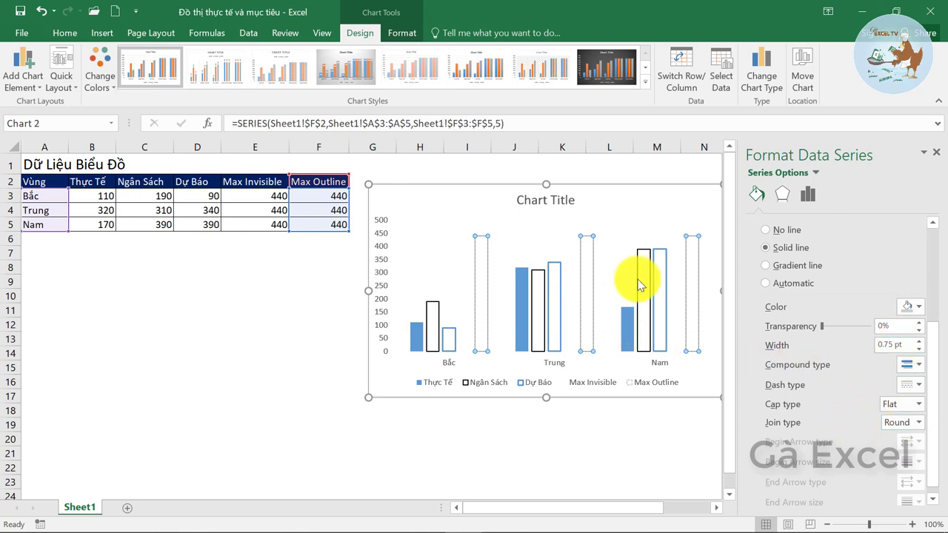
Step: Set Series Overlap to 100% and move the chart down and to the left
click(810, 197)
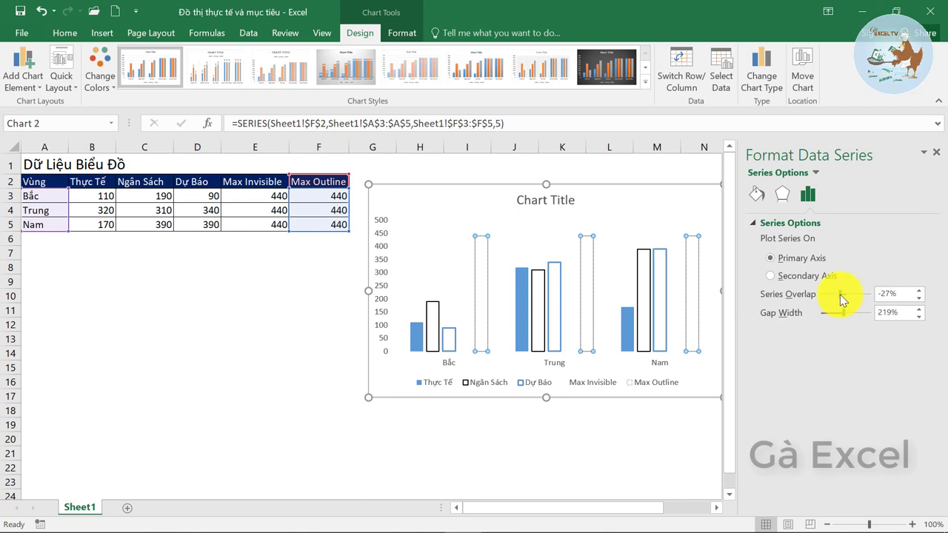
drag(840, 294, 882, 304)
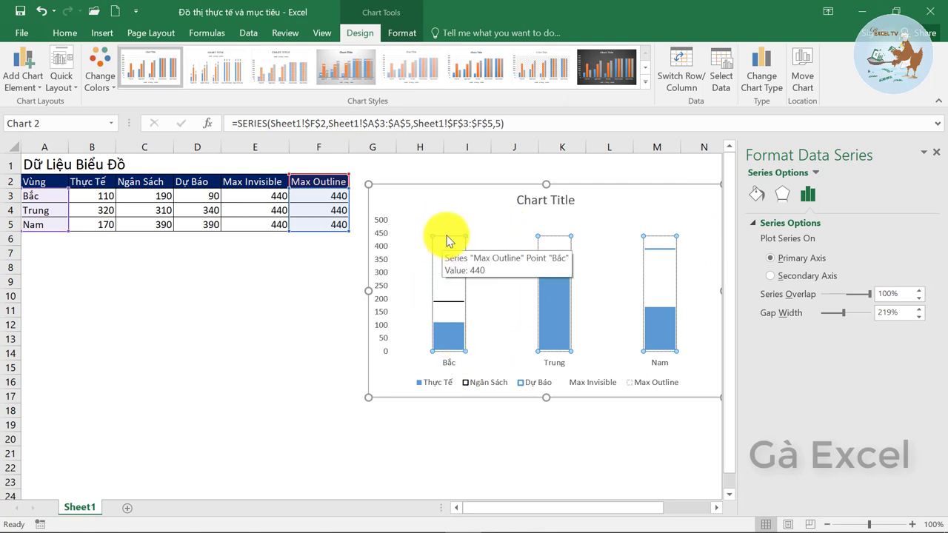
drag(431, 200, 335, 255)
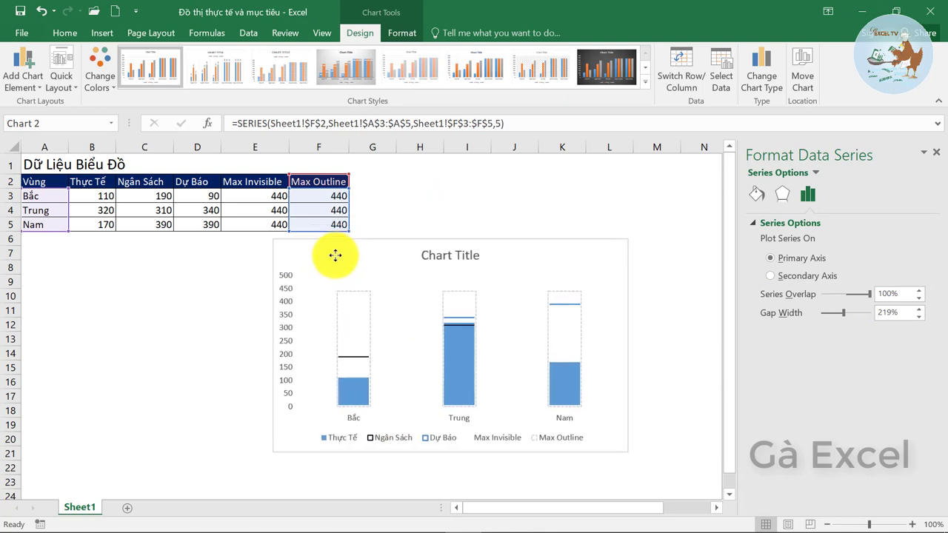
Step: Set the vertical value axis Bounds Maximum to 440
click(285, 298)
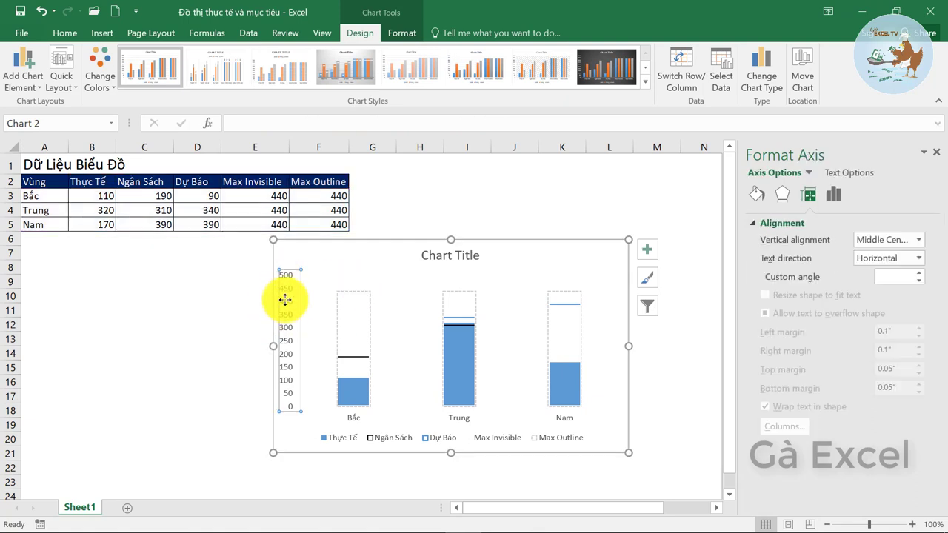
click(834, 194)
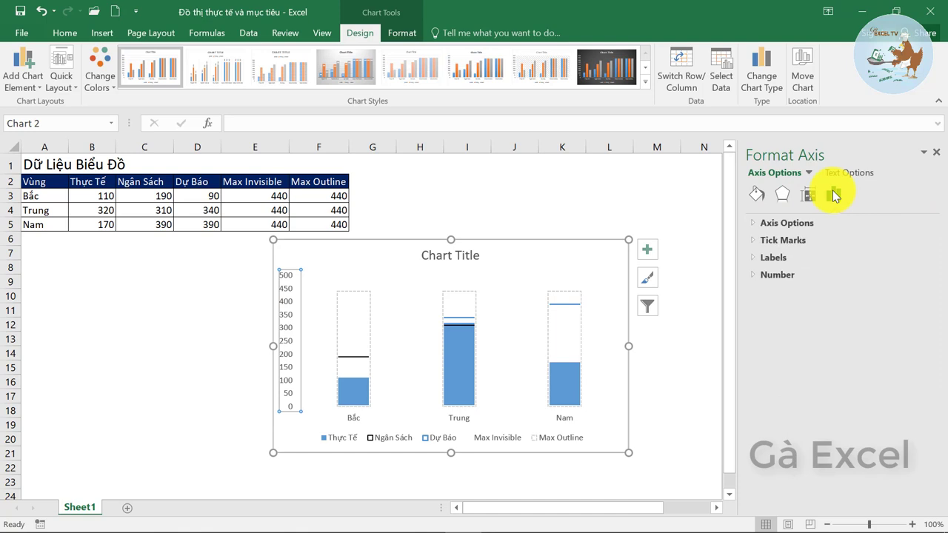
click(758, 220)
text(440)
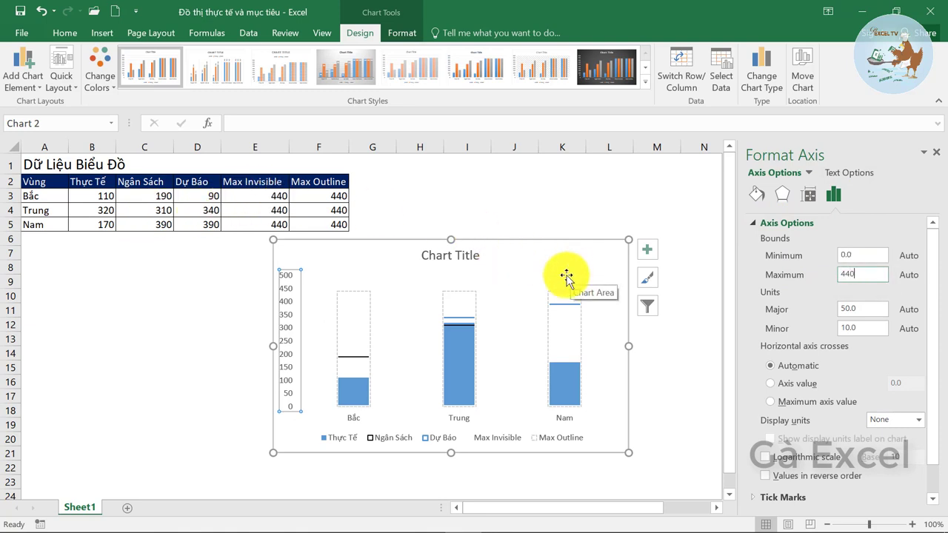
click(360, 259)
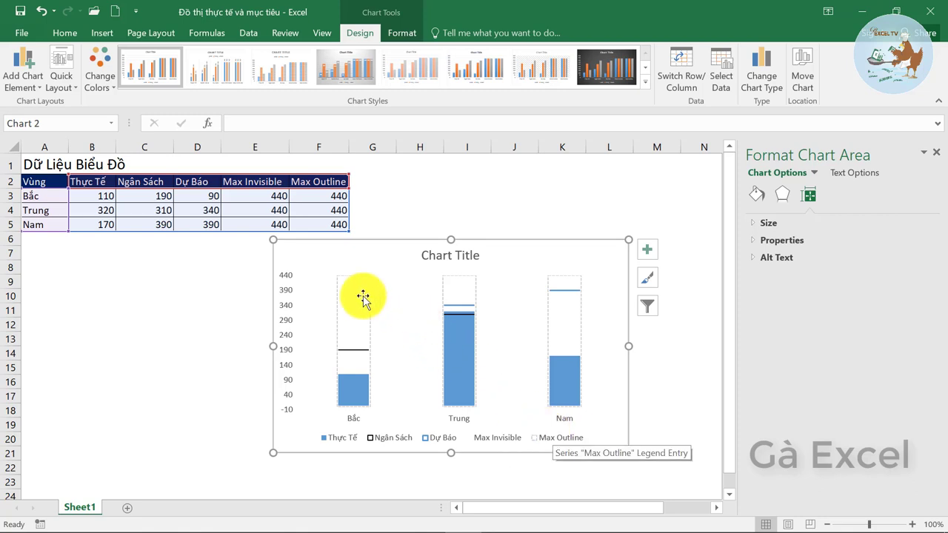
Step: Delete the Max Invisible and Max Outline legend entries and place the legend at the chart's top left
click(506, 441)
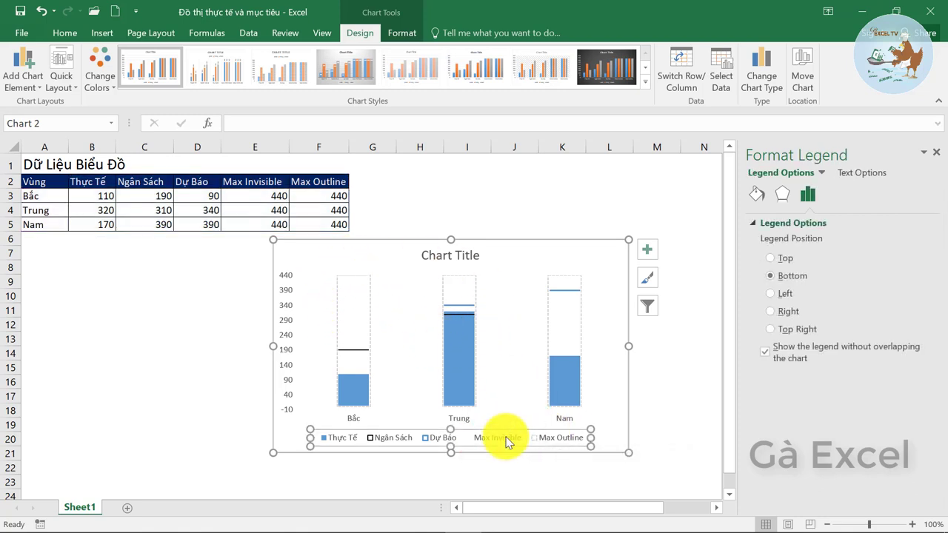
click(497, 438)
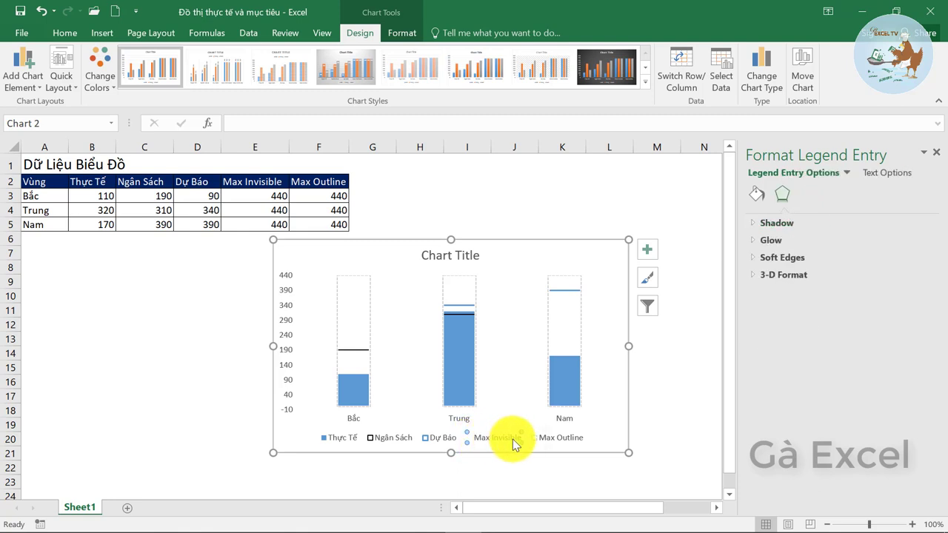
key(Delete)
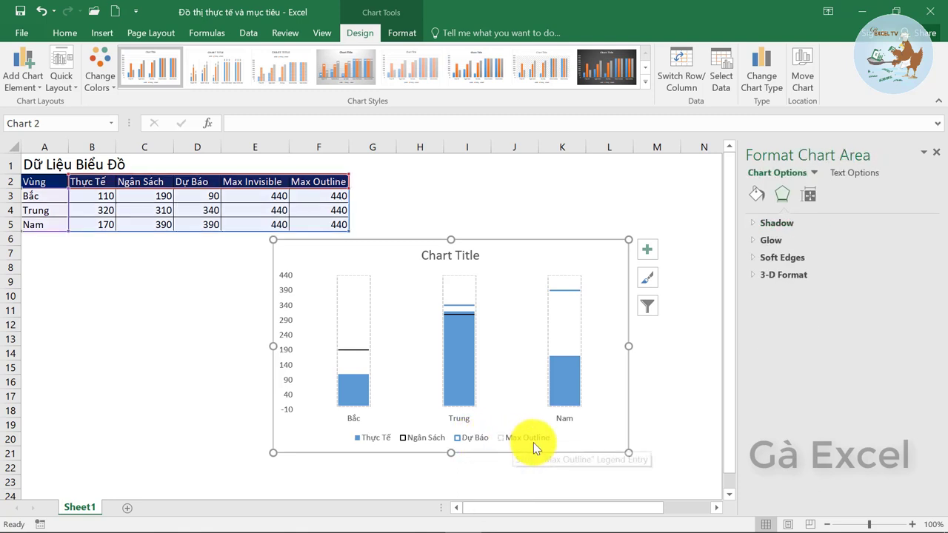
click(530, 435)
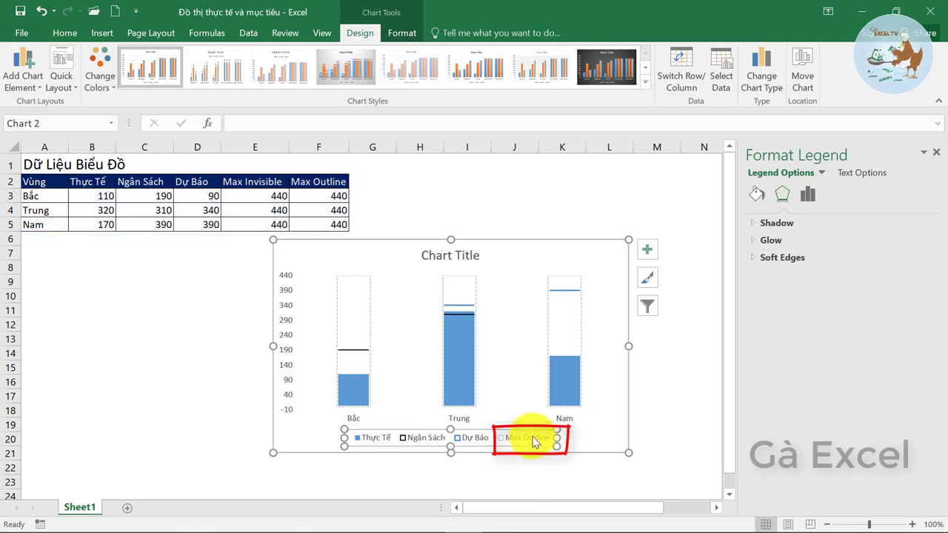
click(534, 439)
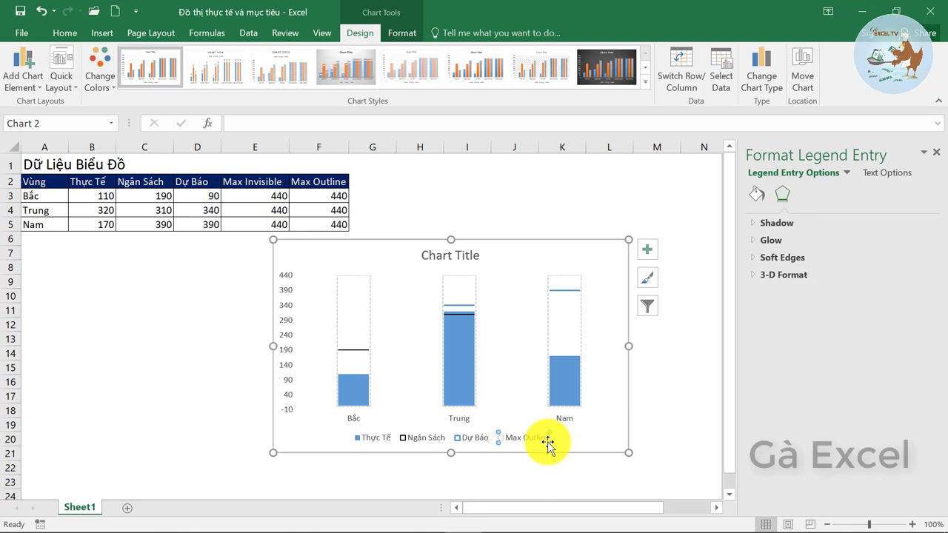
key(Delete)
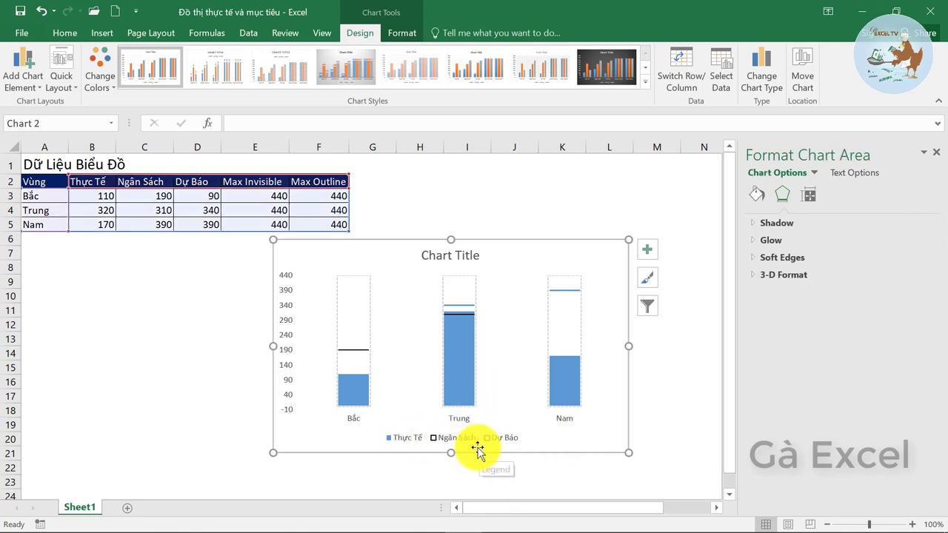
click(427, 435)
drag(427, 430, 336, 244)
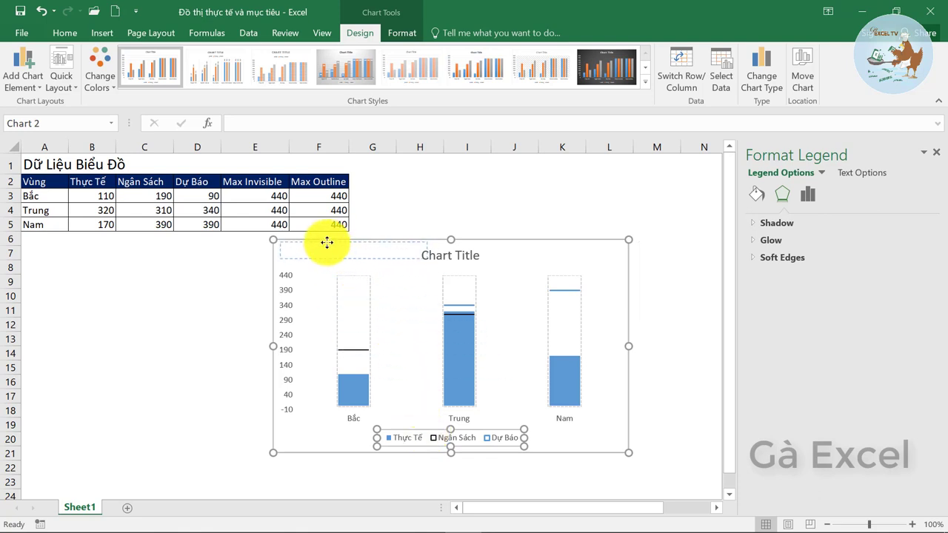
Step: Retitle the chart 'Dữ liệu biểu đồ theo vùng' and move the title to the top right
click(438, 256)
click(459, 257)
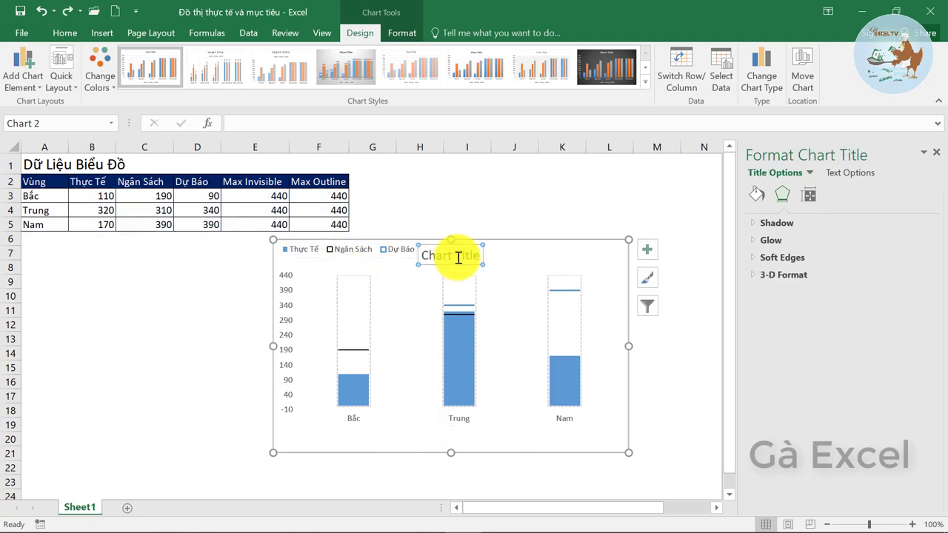
triple_click(450, 256)
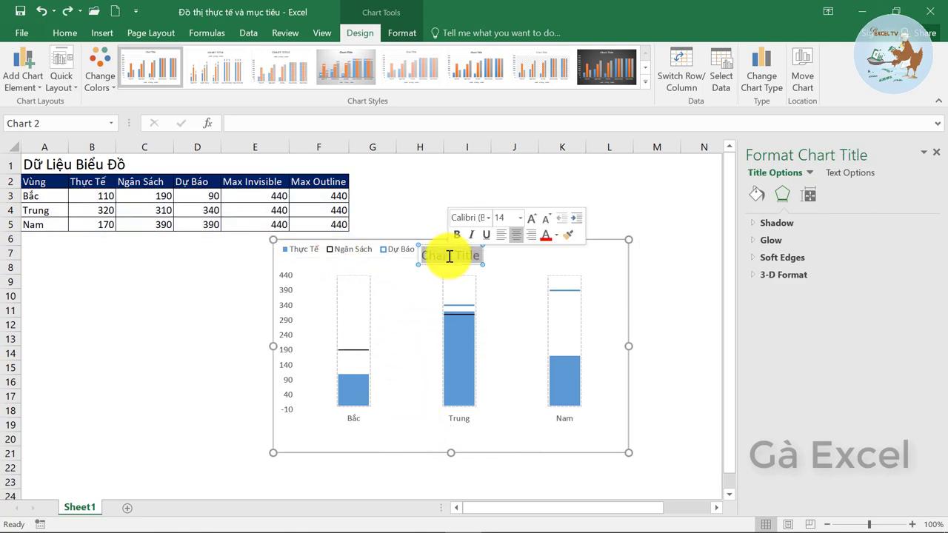
key(Delete)
text(Dữ liệu biểu đồ)
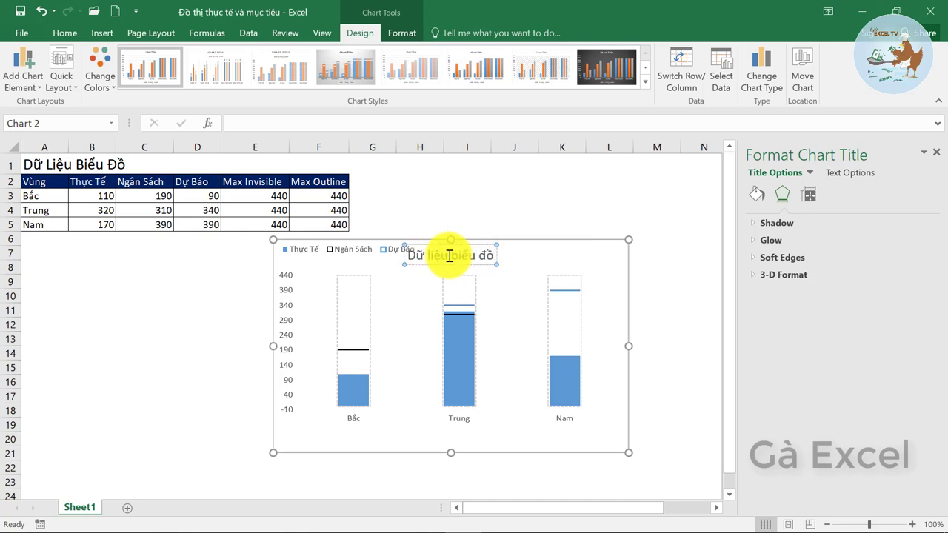
text( theo vùng)
drag(442, 255, 538, 256)
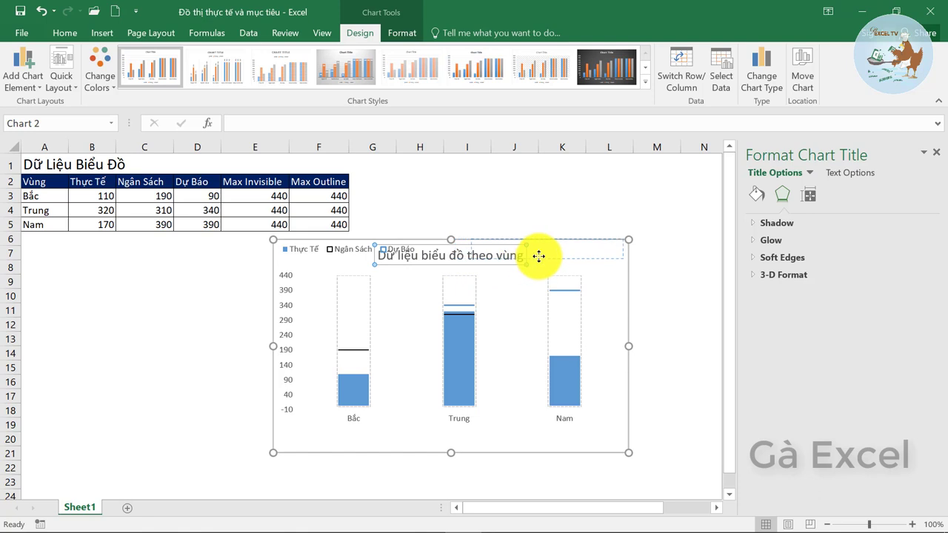
Step: Extend the plot area's bottom edge downward so the bars grow taller
click(444, 412)
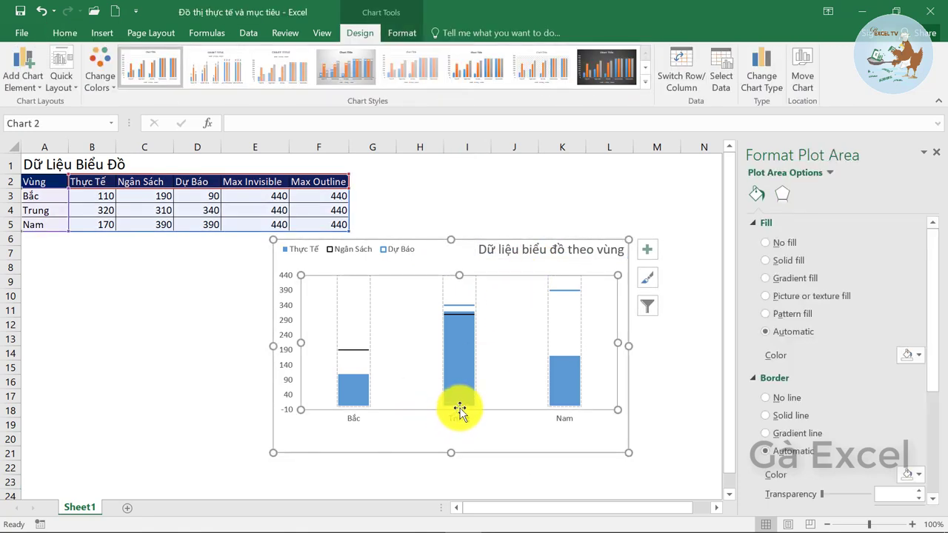
drag(459, 410, 461, 429)
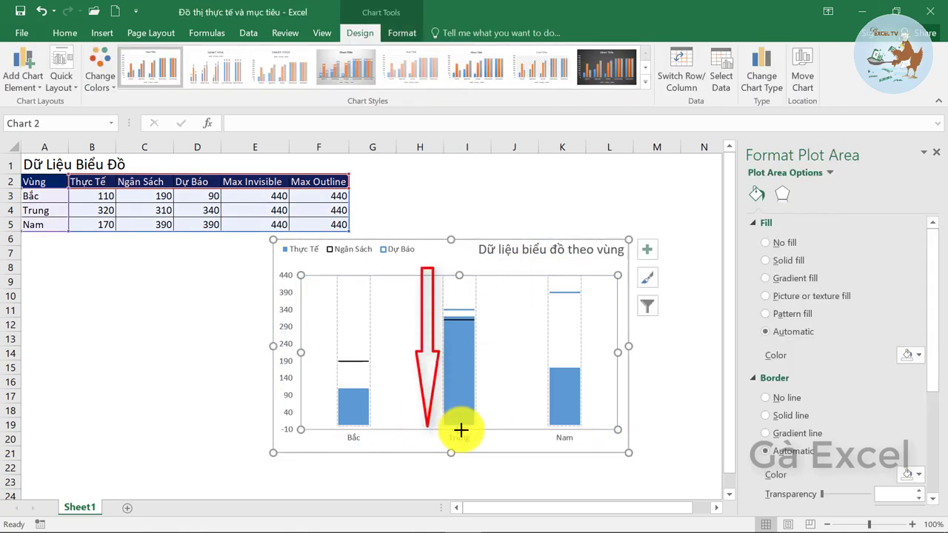
click(245, 397)
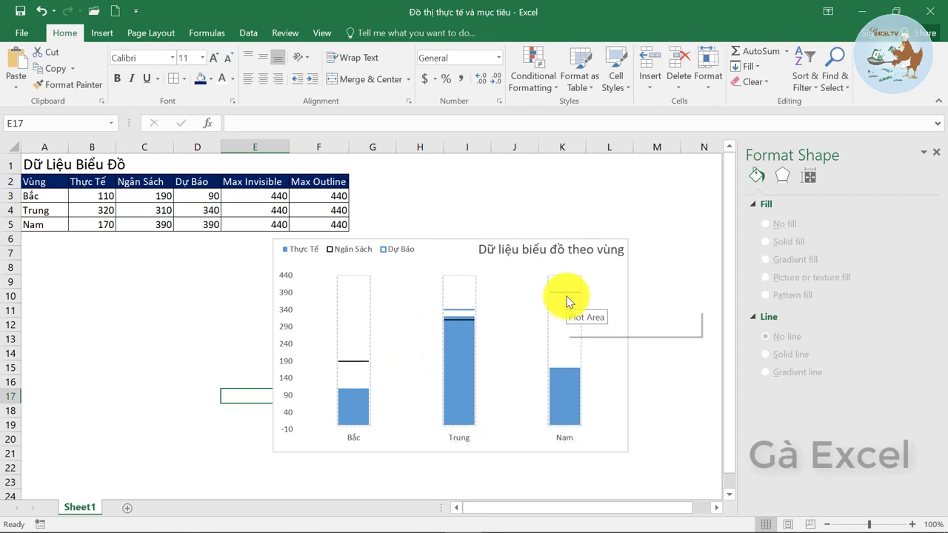
Step: Select the whole Max Outline series, then open the Format tab's Chart Elements list
click(147, 227)
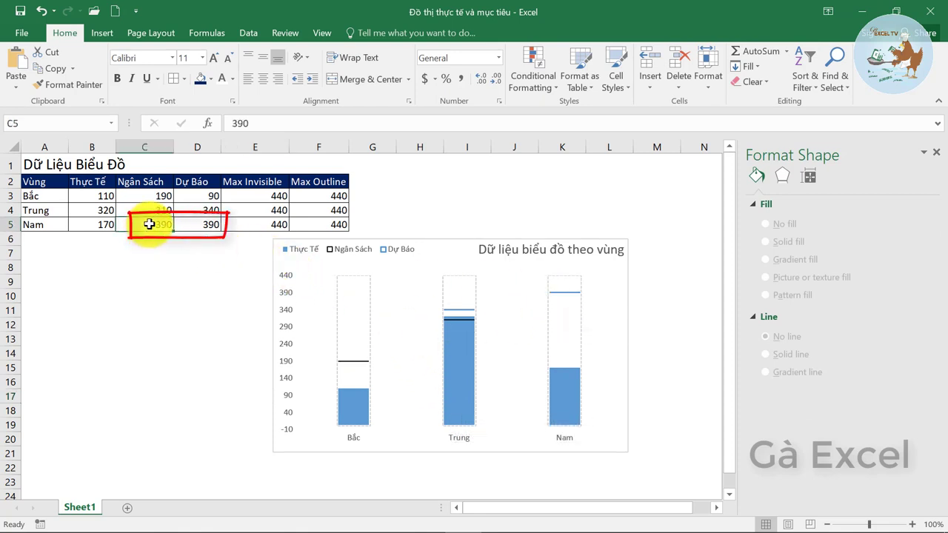
click(568, 291)
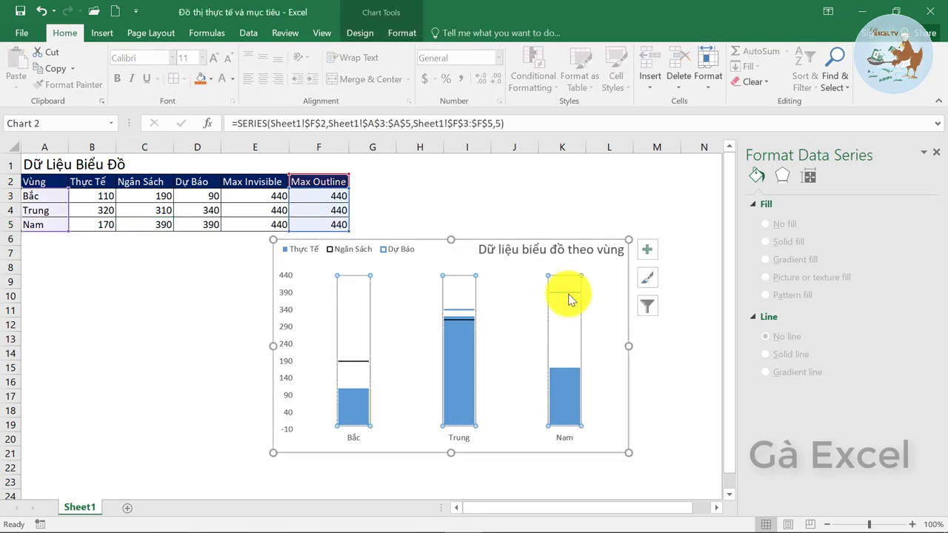
click(568, 293)
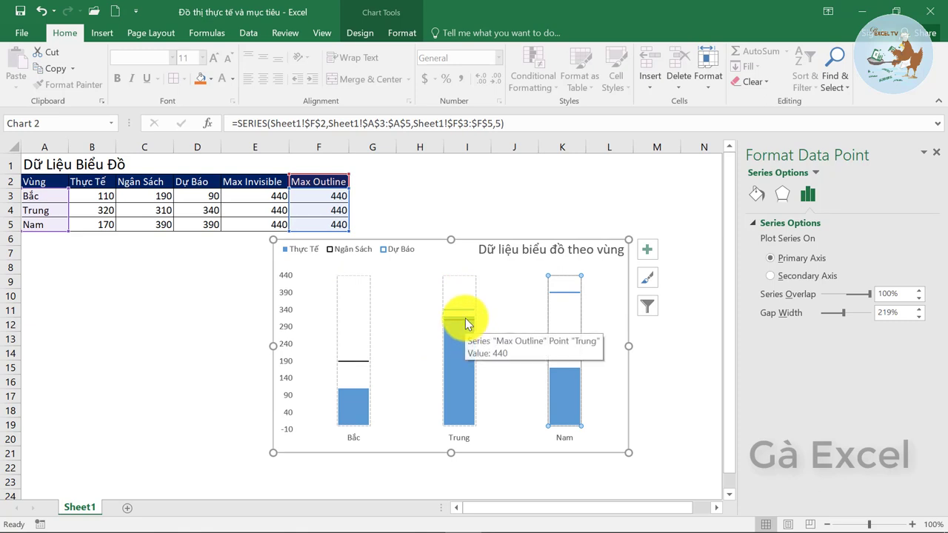
mouse_move(570, 296)
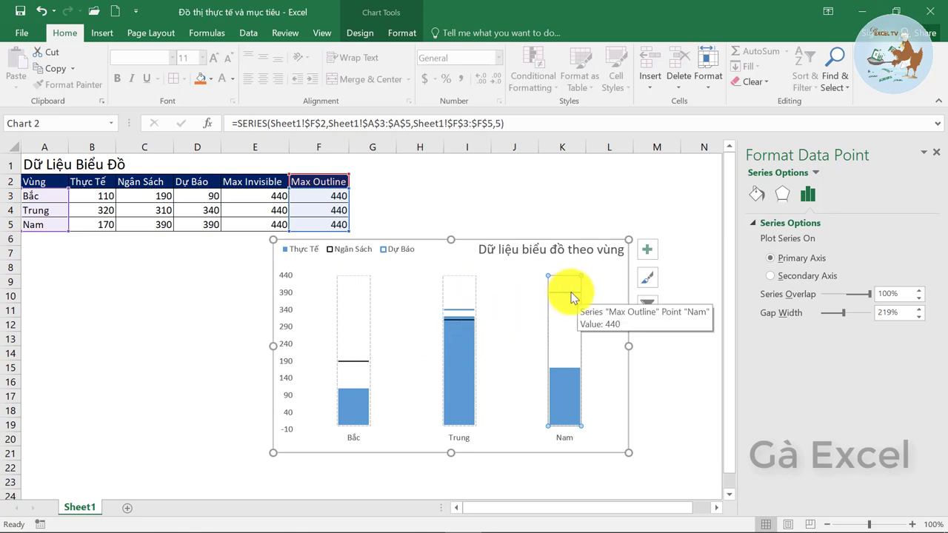
key(Escape)
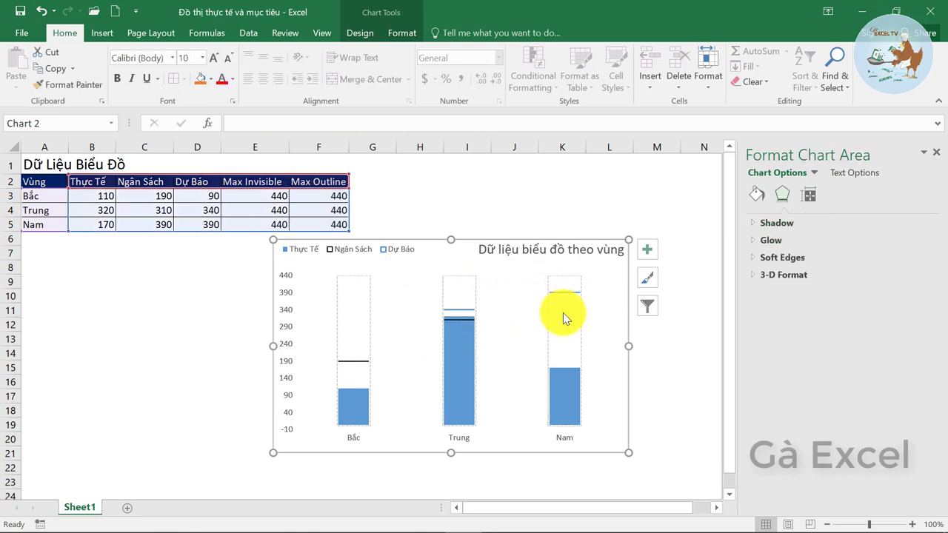
click(571, 309)
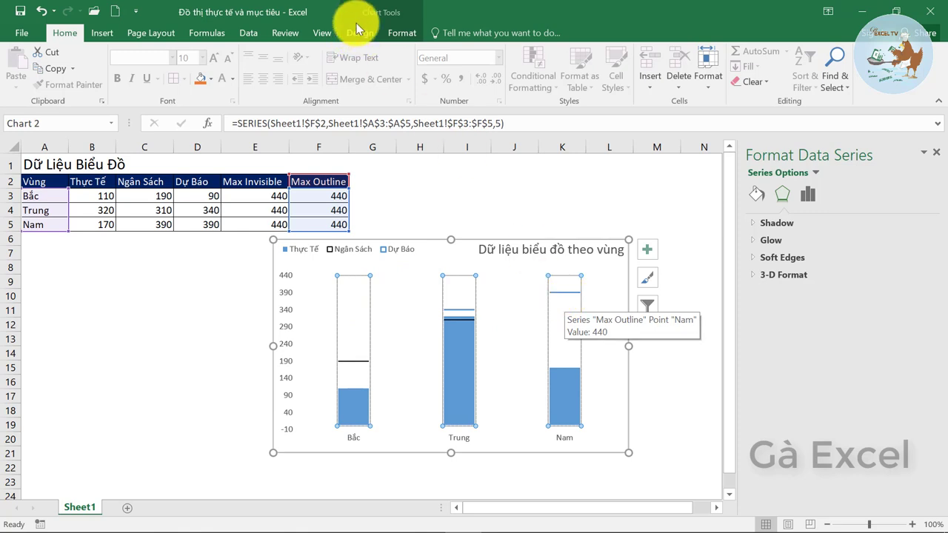
click(401, 33)
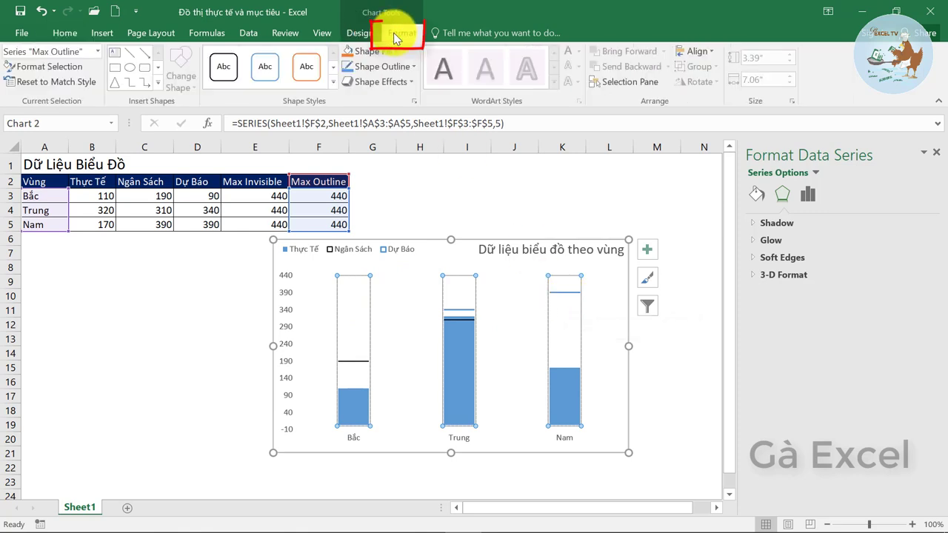
click(97, 51)
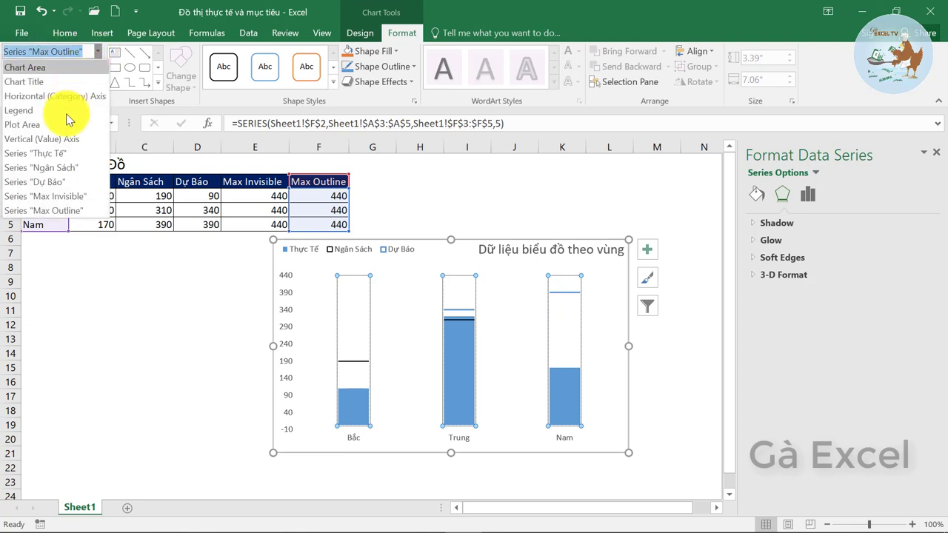
Step: Set the Ngân Sách series border width to 2.5 pt
click(64, 170)
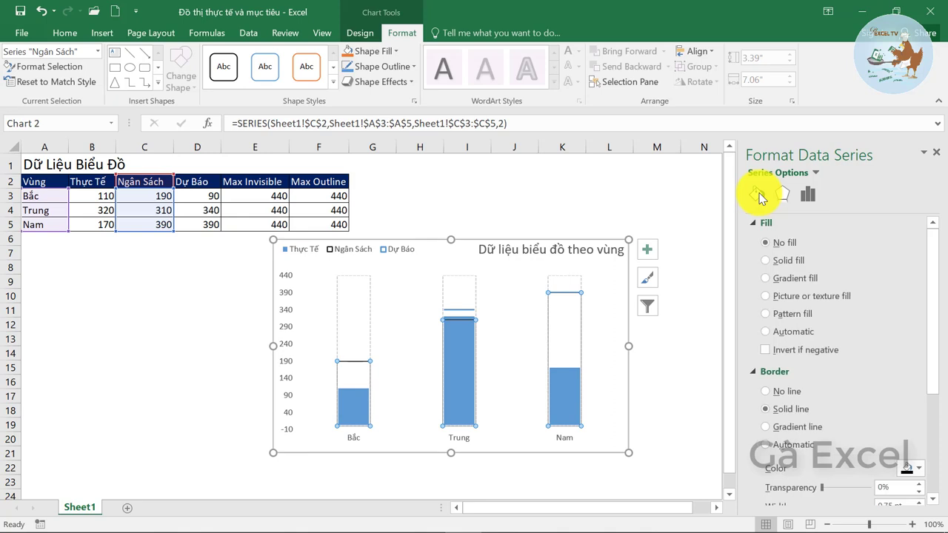
scroll(830, 281, down, 5)
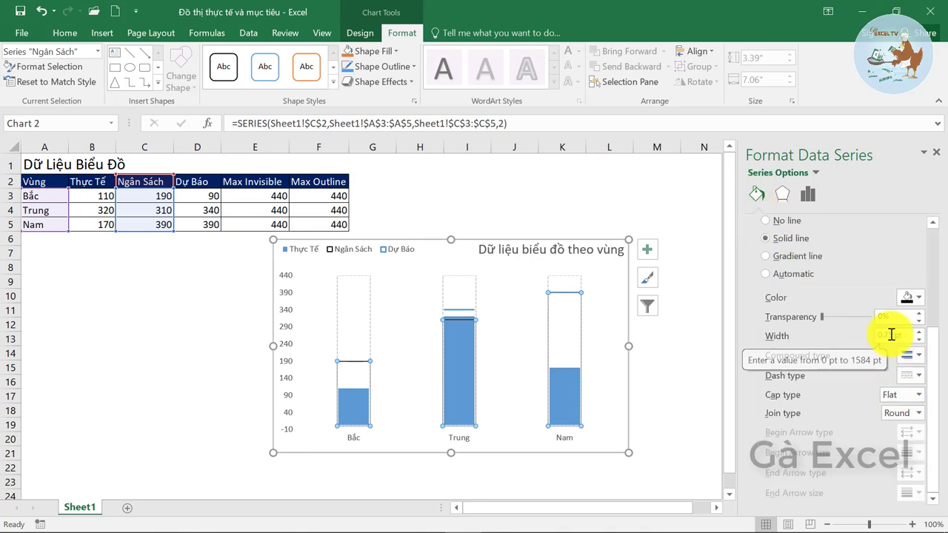
click(921, 333)
click(921, 333)
click(921, 332)
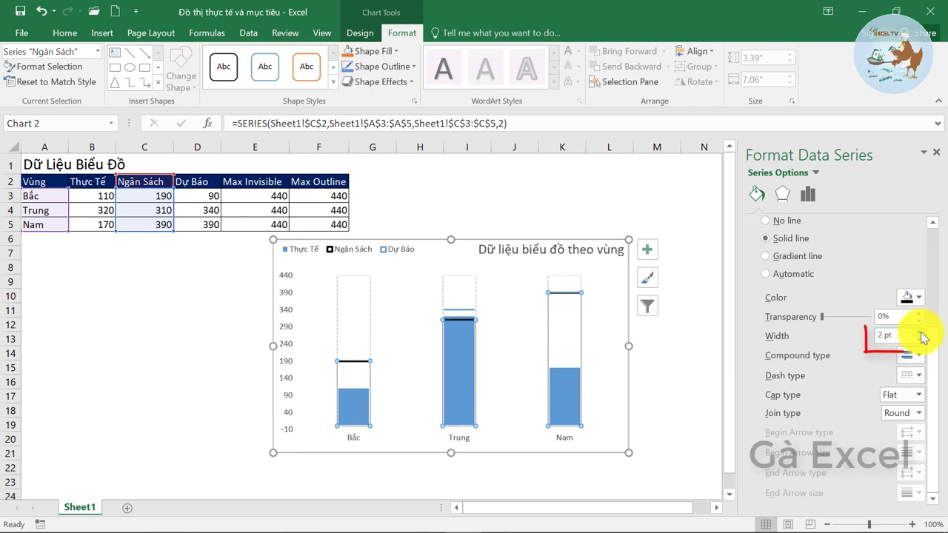
click(921, 333)
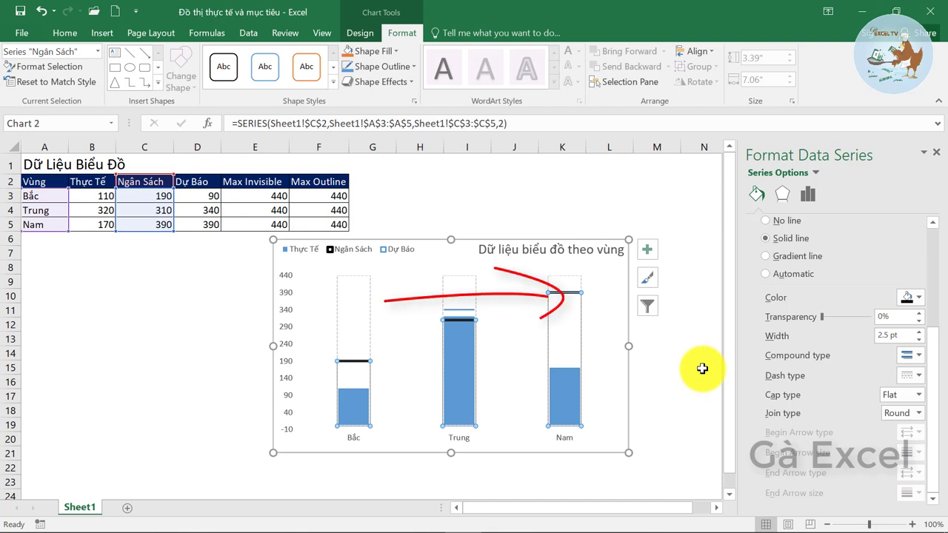
click(702, 368)
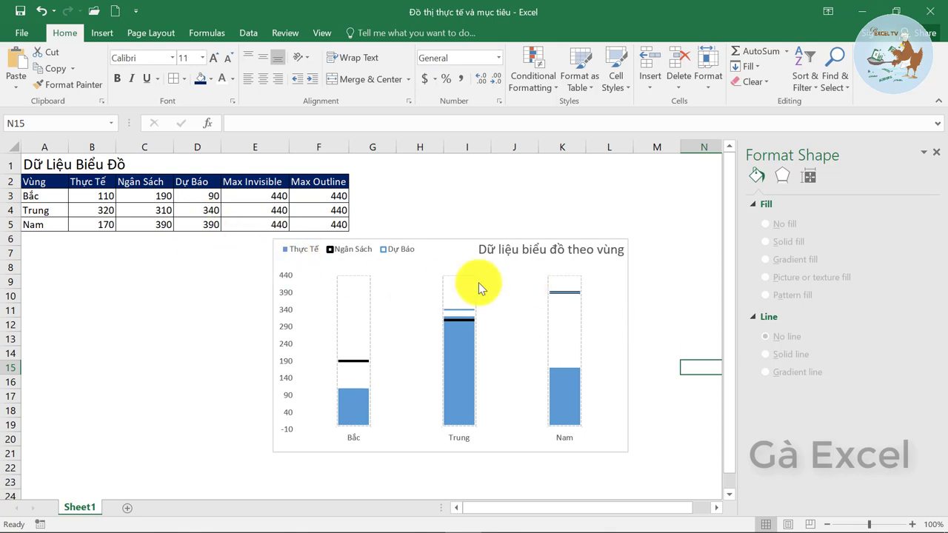
Step: Open Select Data from the chart area's shortcut menu
click(544, 296)
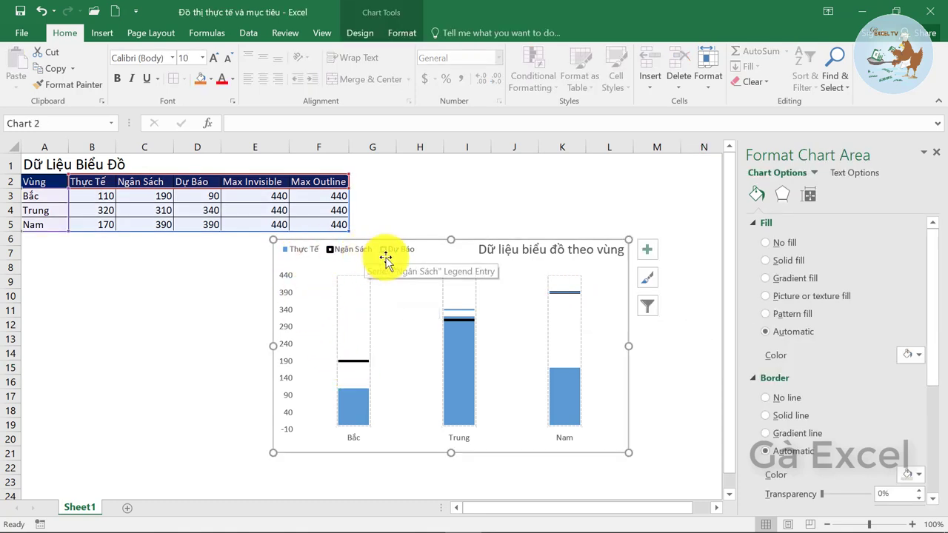
right_click(510, 273)
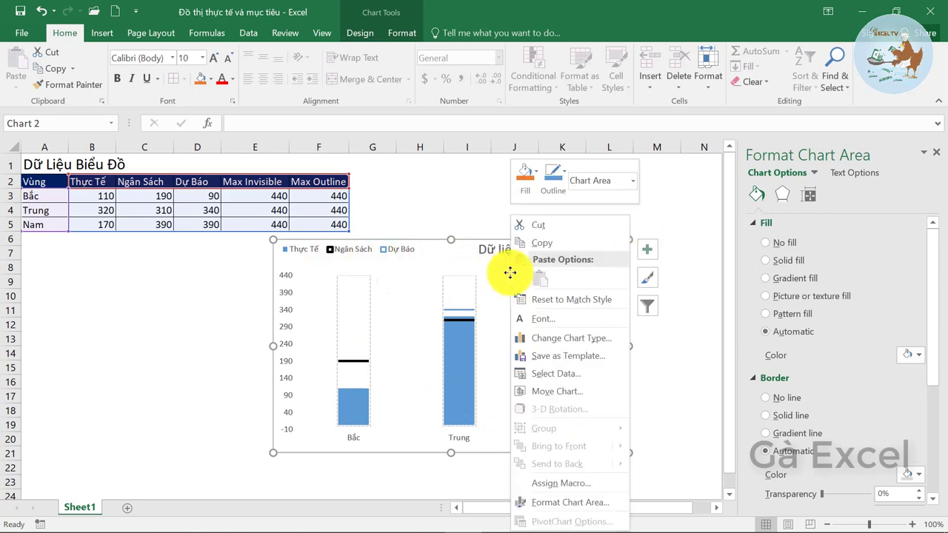
click(574, 376)
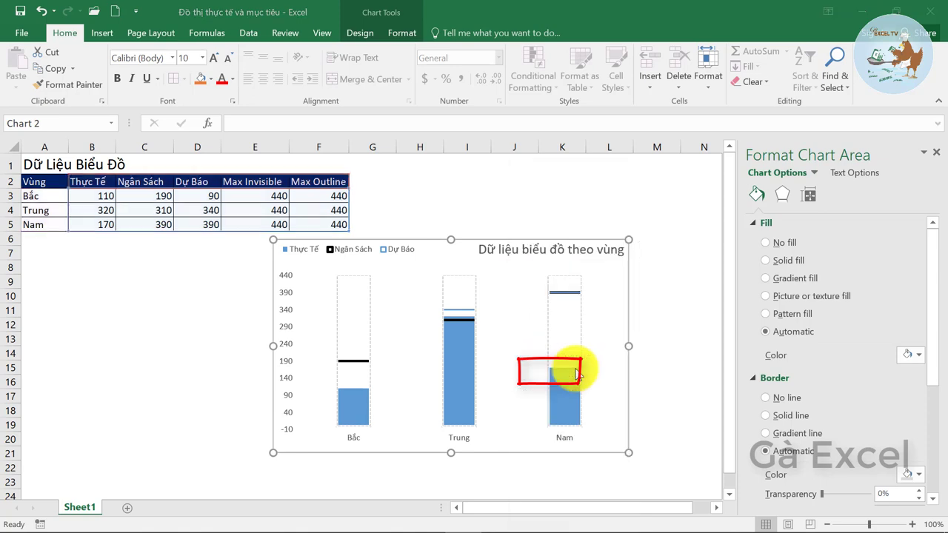
Step: Try reordering Thực Tế and Dự Báo, restore Thực Tế as the first series, and confirm
click(445, 236)
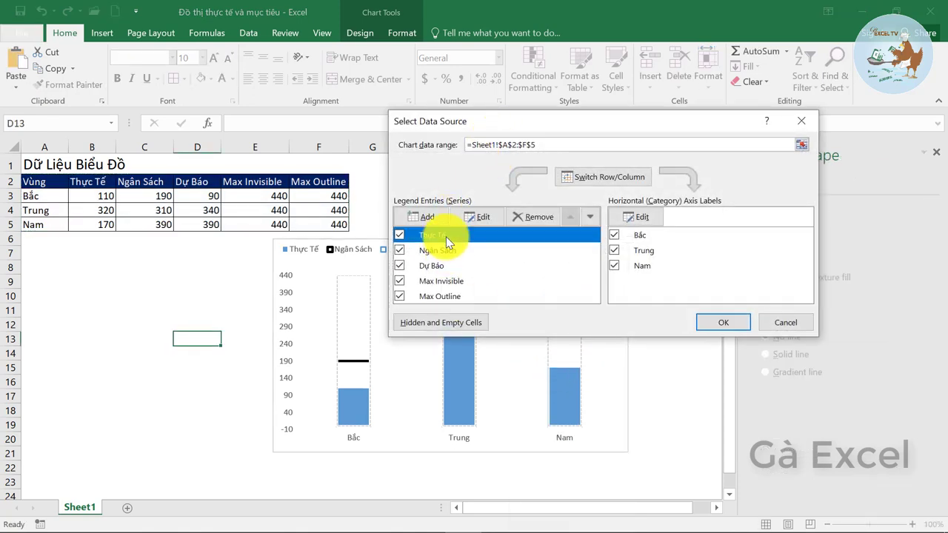
click(591, 216)
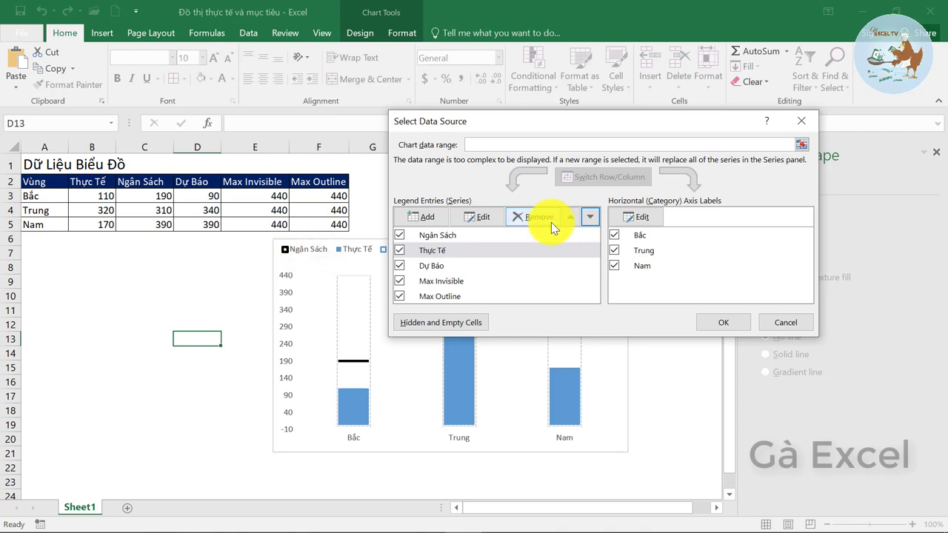
click(455, 264)
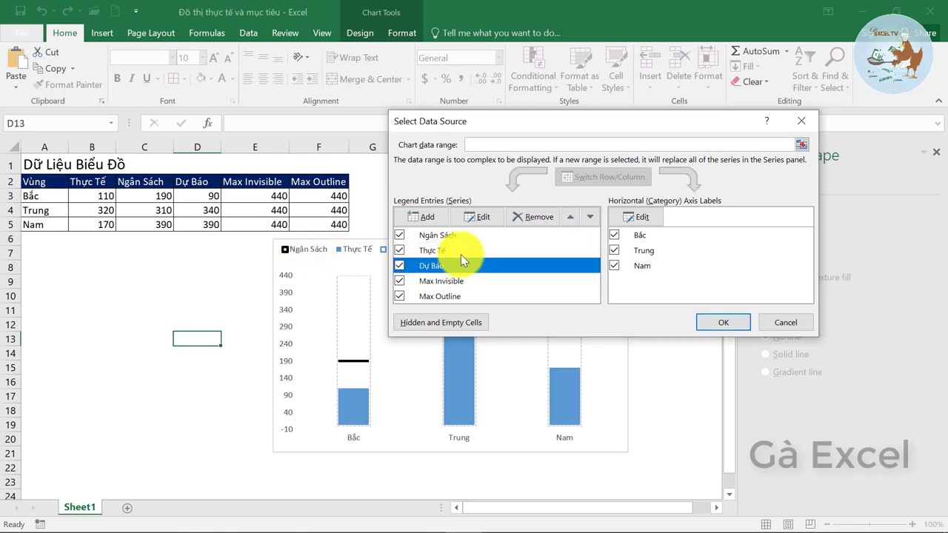
click(576, 219)
click(591, 218)
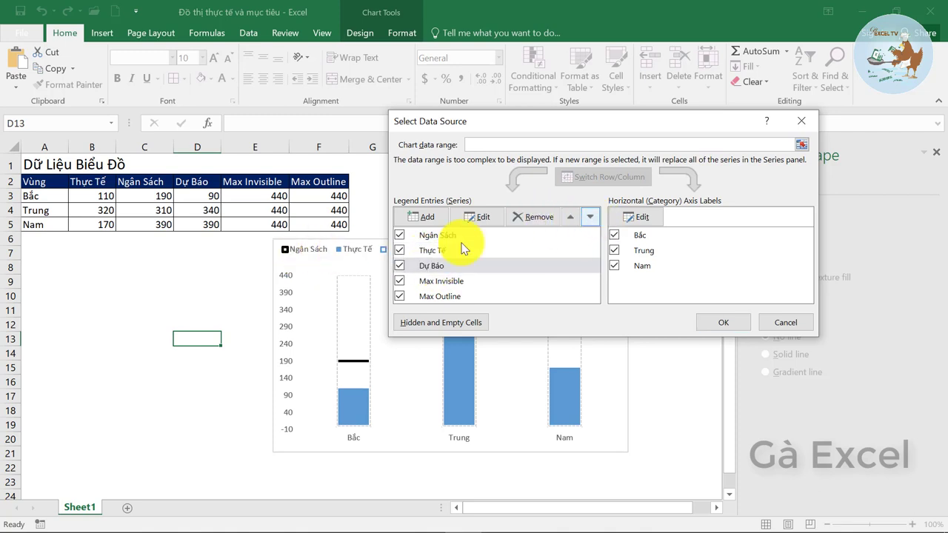
click(440, 250)
click(572, 218)
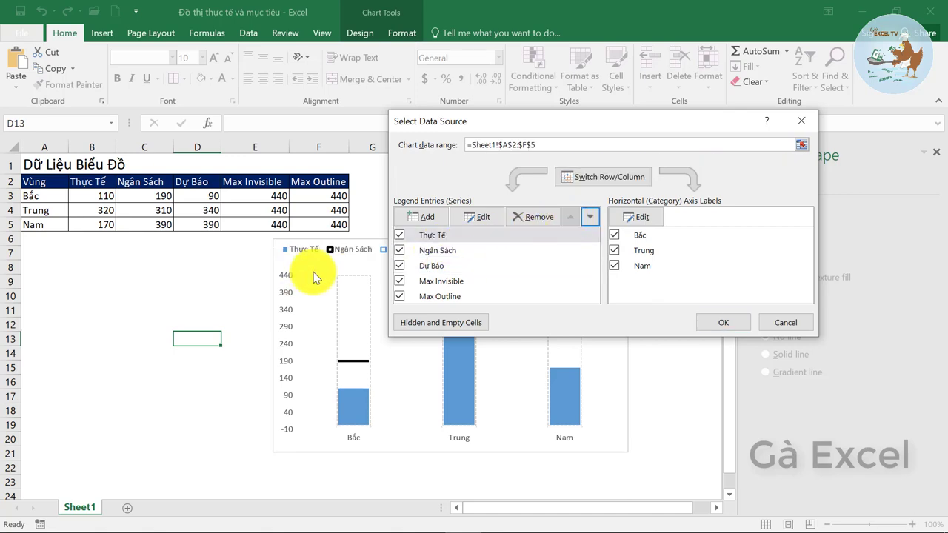
click(726, 325)
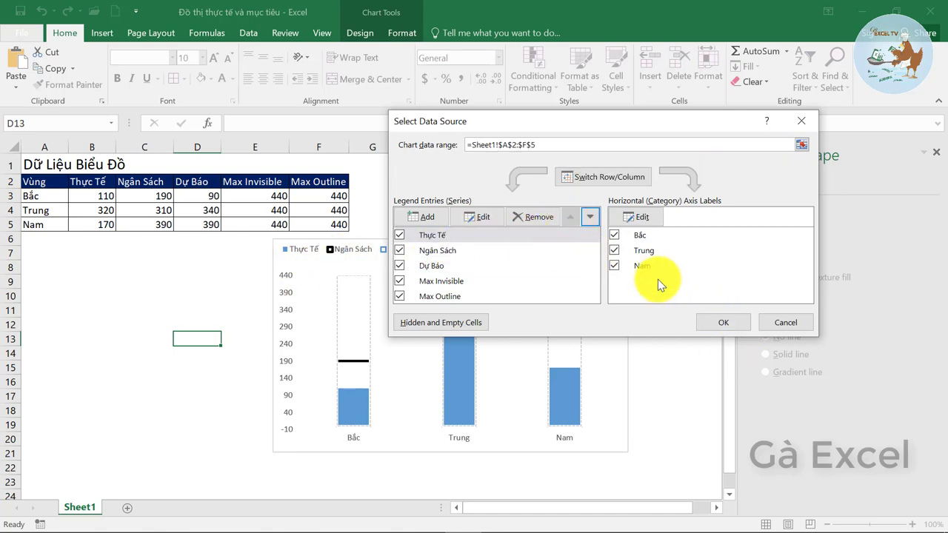
click(194, 326)
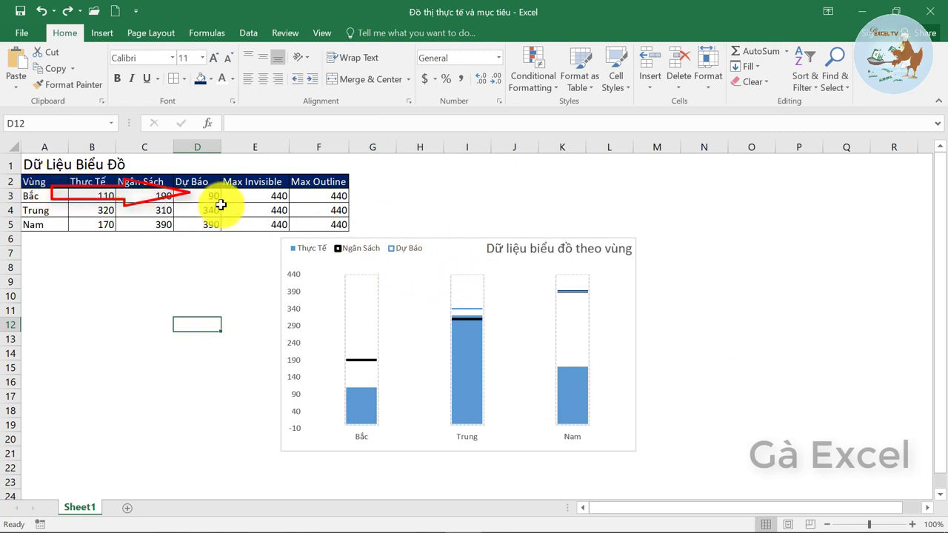
mouse_move(362, 385)
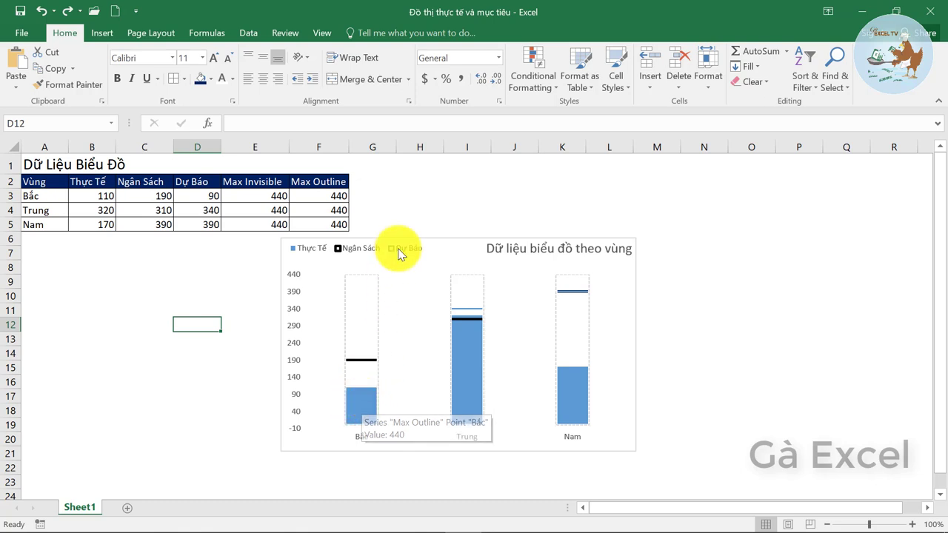
Step: Open Format Data Series and target Series 'Thực Tế' from the Chart Elements list
click(369, 404)
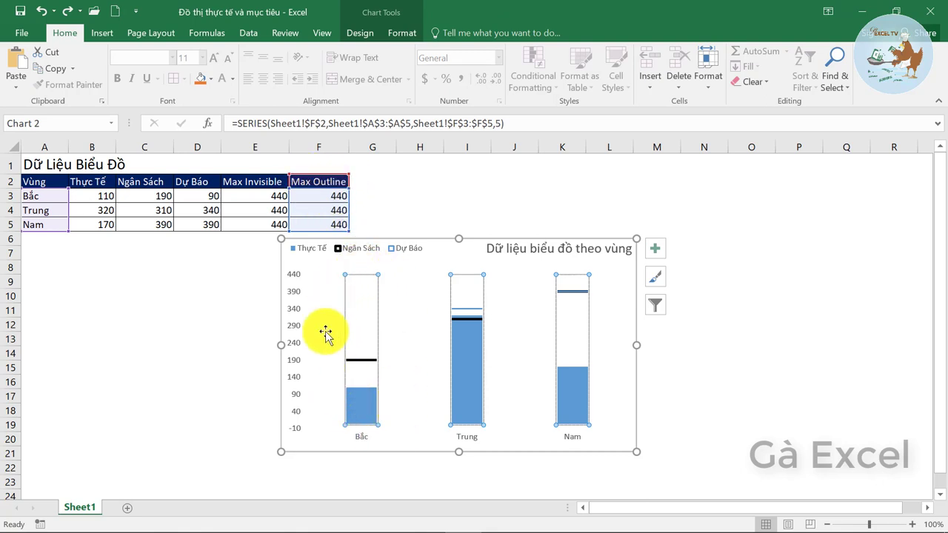
click(371, 381)
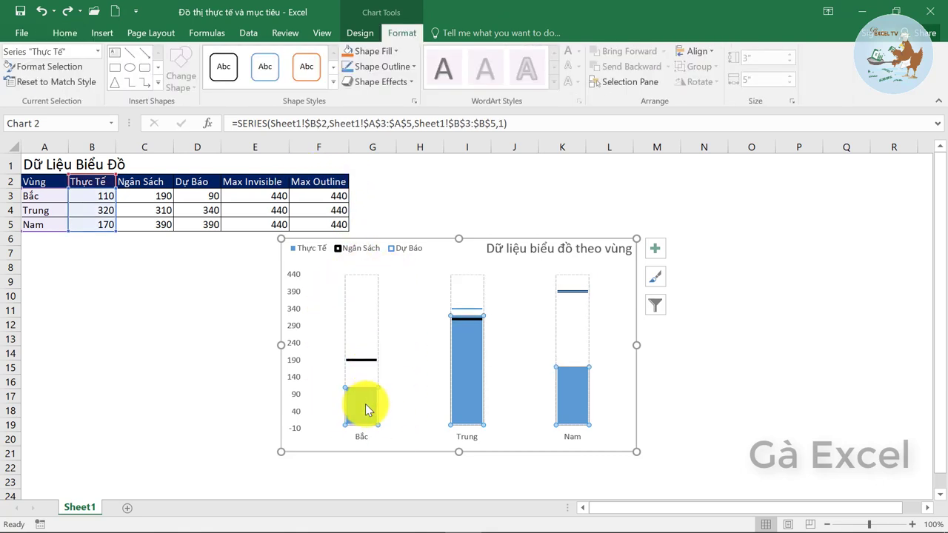
right_click(367, 409)
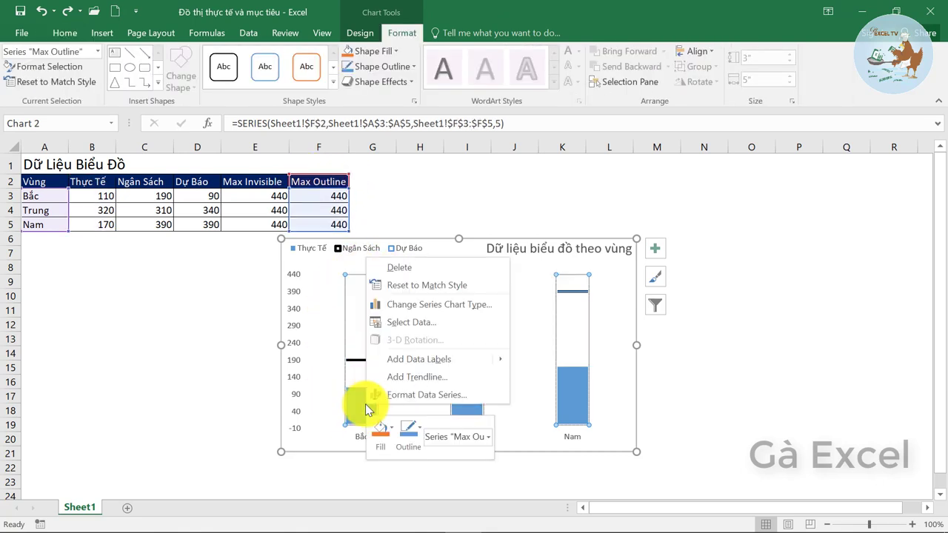
click(406, 403)
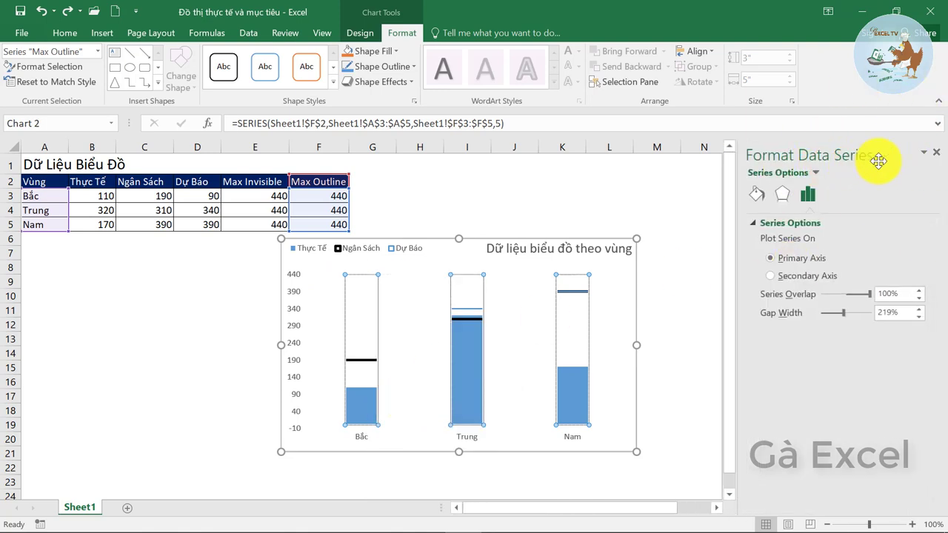
drag(377, 22, 414, 44)
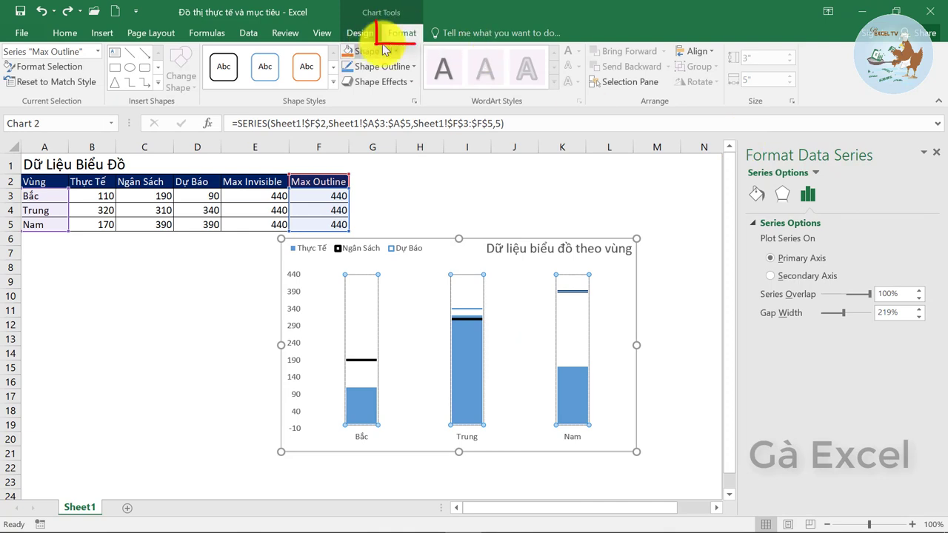
click(97, 52)
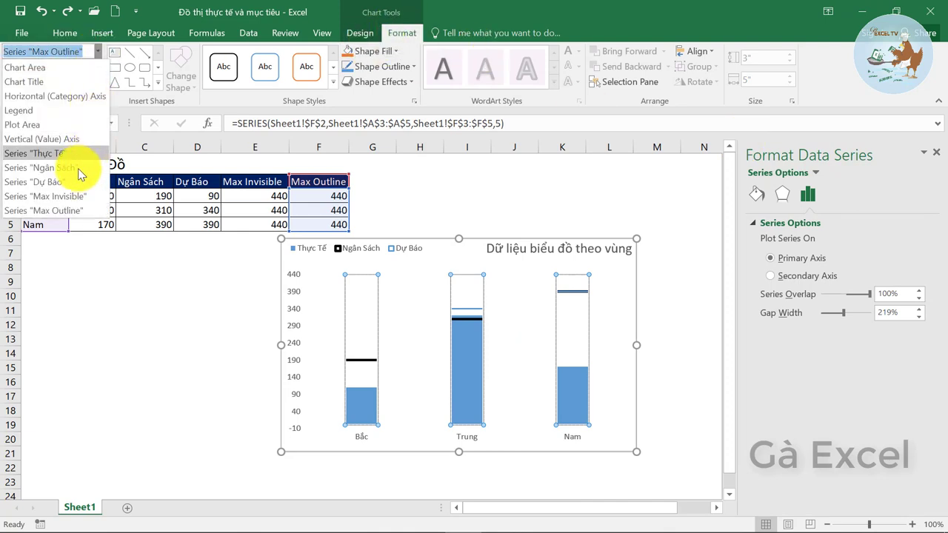
click(61, 152)
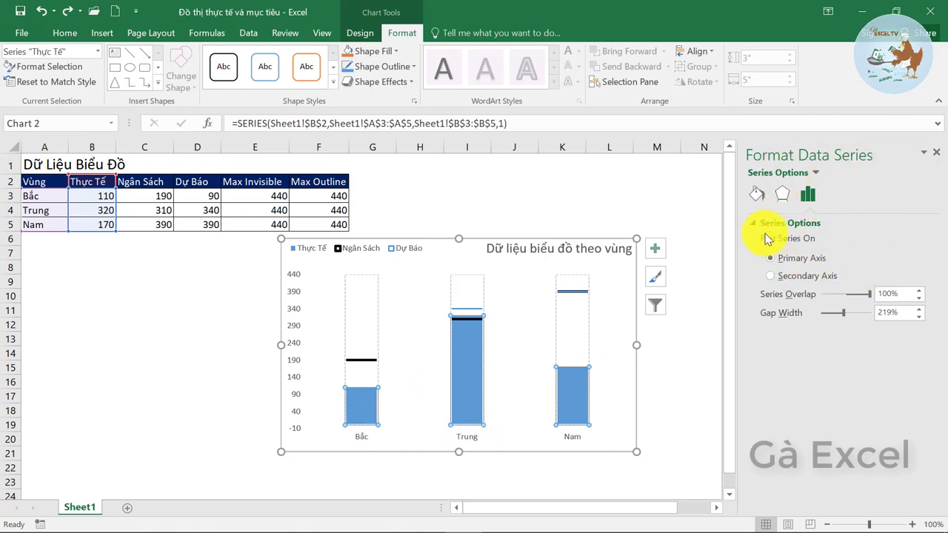
Step: Give the Thực Tế bars a solid light-grey fill under Fill & Line
click(756, 194)
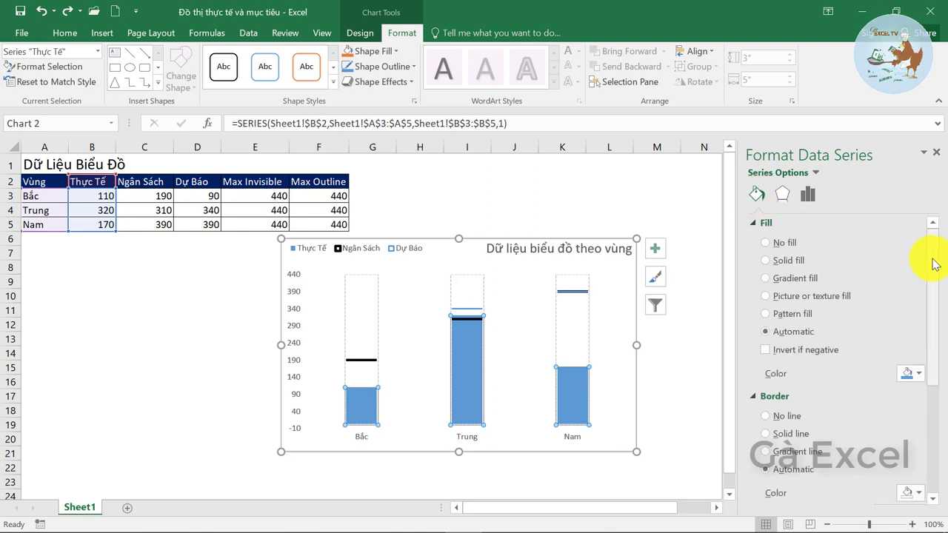
click(788, 260)
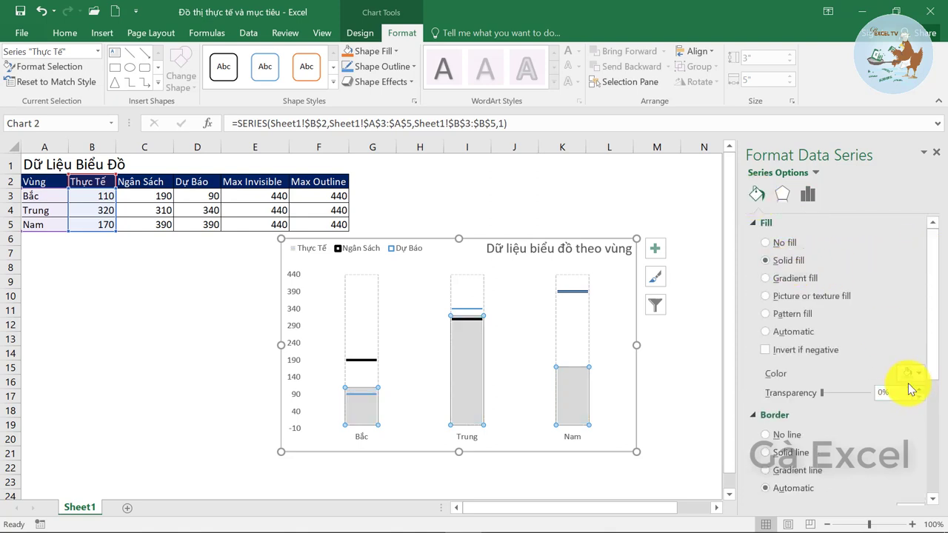
click(911, 375)
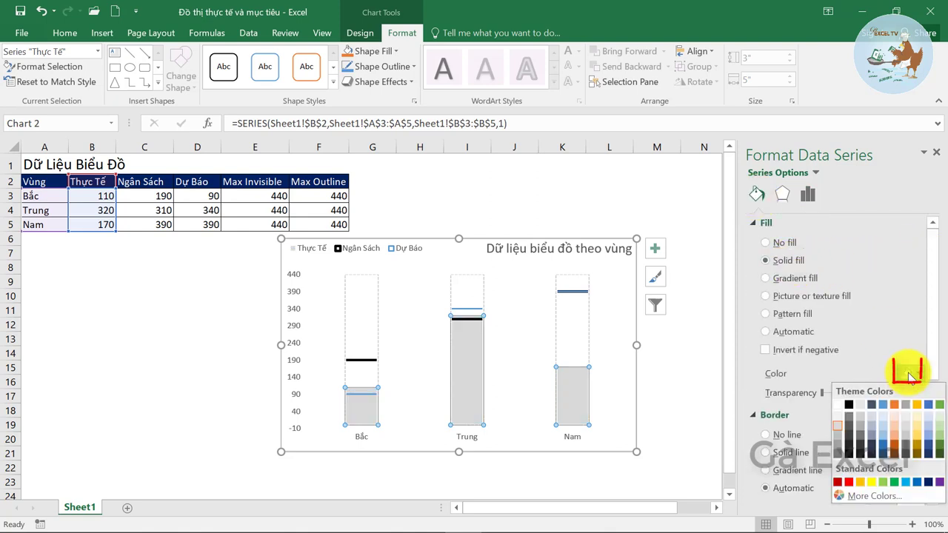
click(836, 422)
click(213, 348)
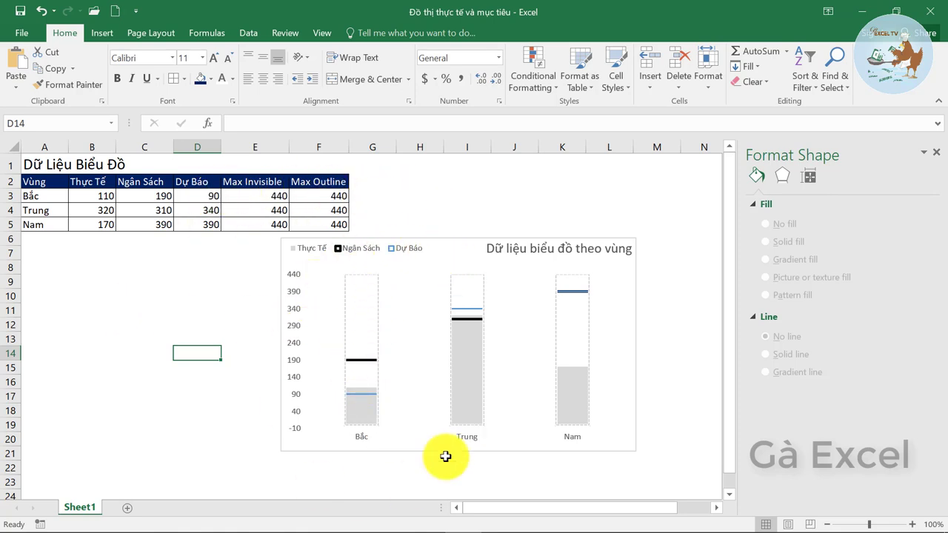
key(Up)
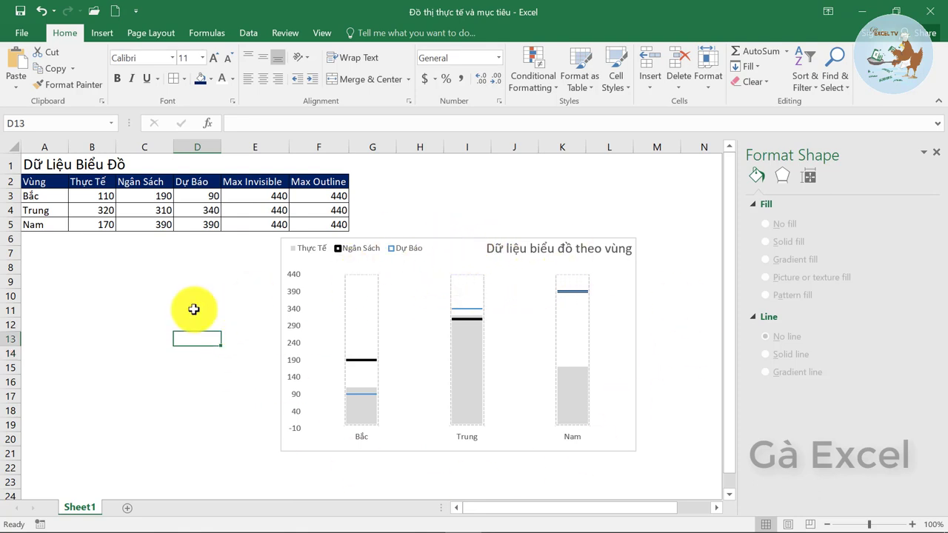
Step: Copy the chart, paste it at cell B11, and move the copy left of the original
click(449, 257)
right_click(449, 256)
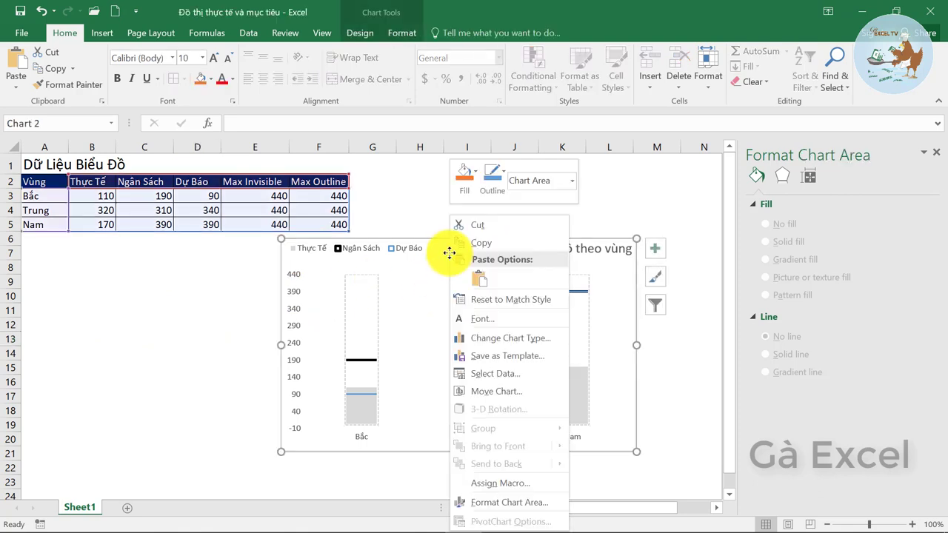
click(492, 248)
click(102, 312)
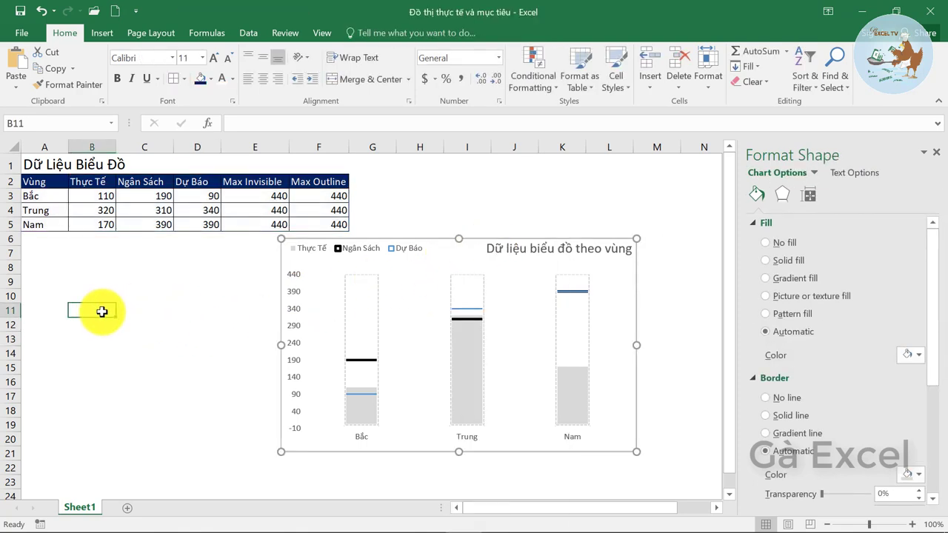
key(ctrl+v)
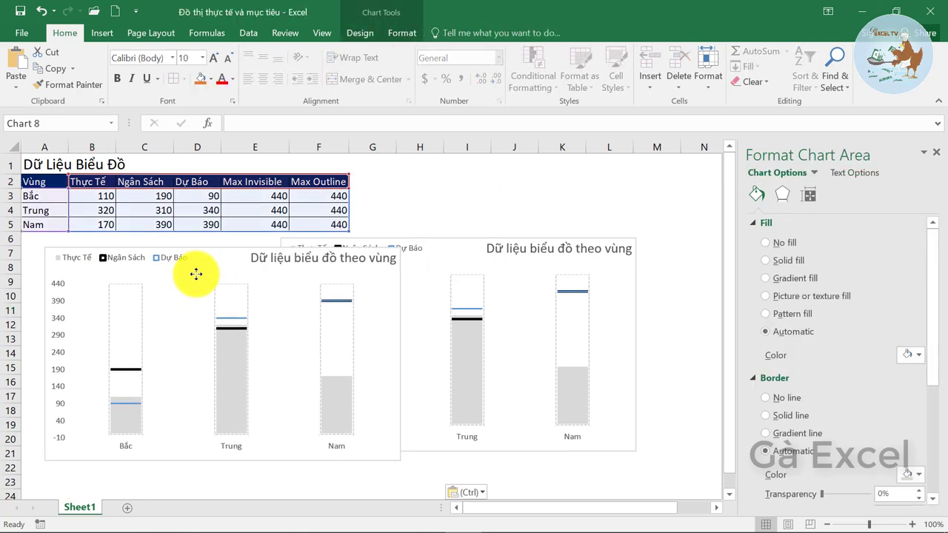
drag(222, 322, 195, 276)
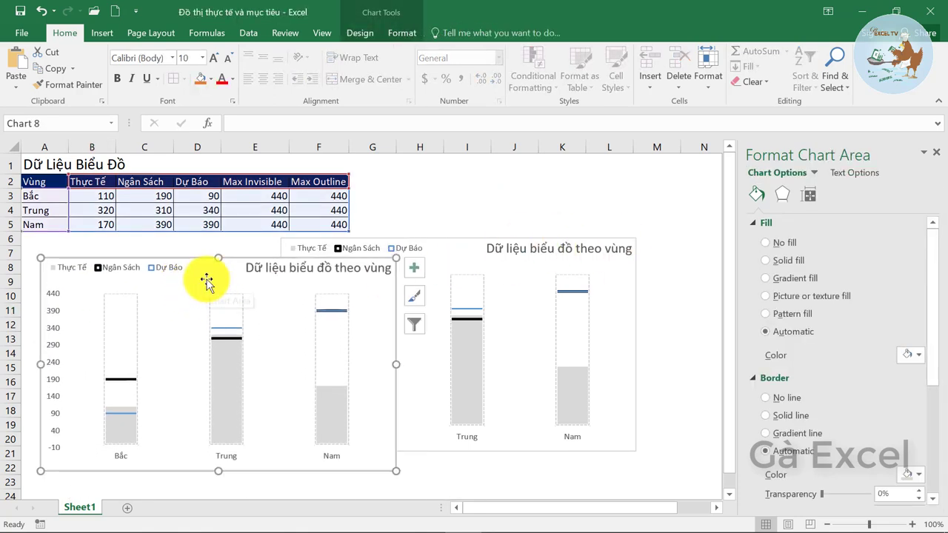
right_click(206, 278)
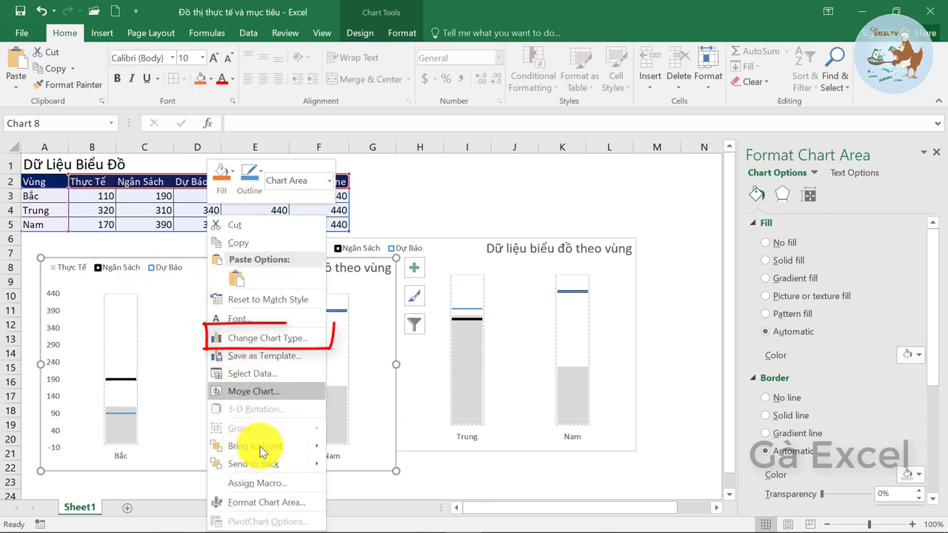
Step: Change the pasted chart's type to Clustered Bar
click(255, 338)
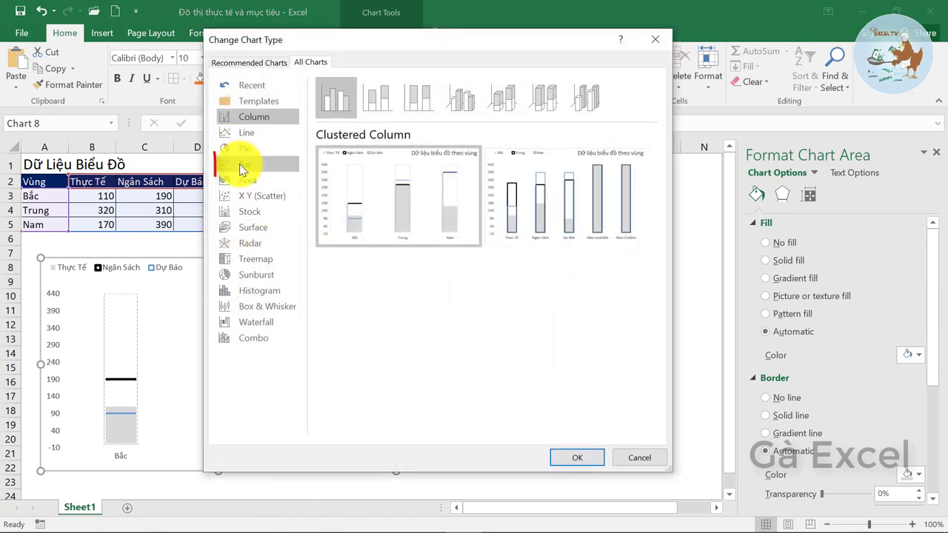
click(239, 164)
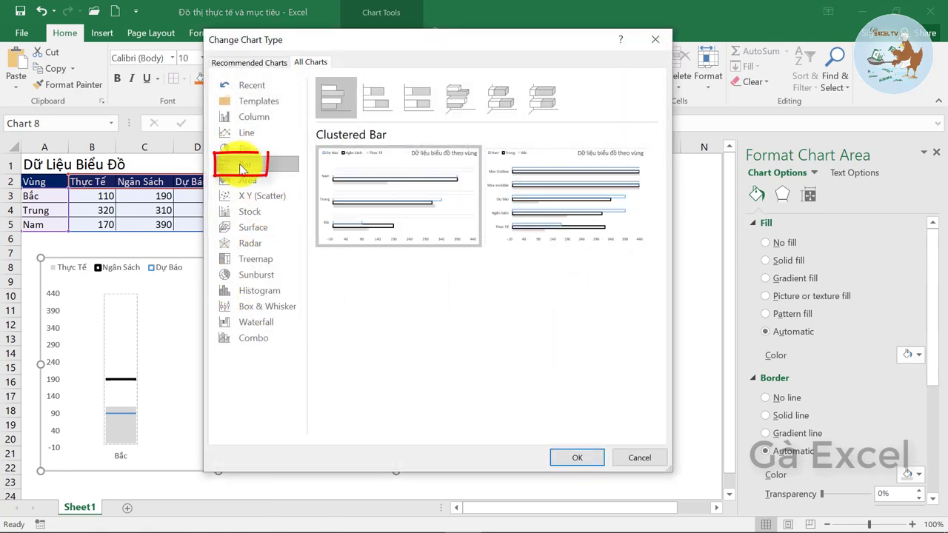
click(574, 456)
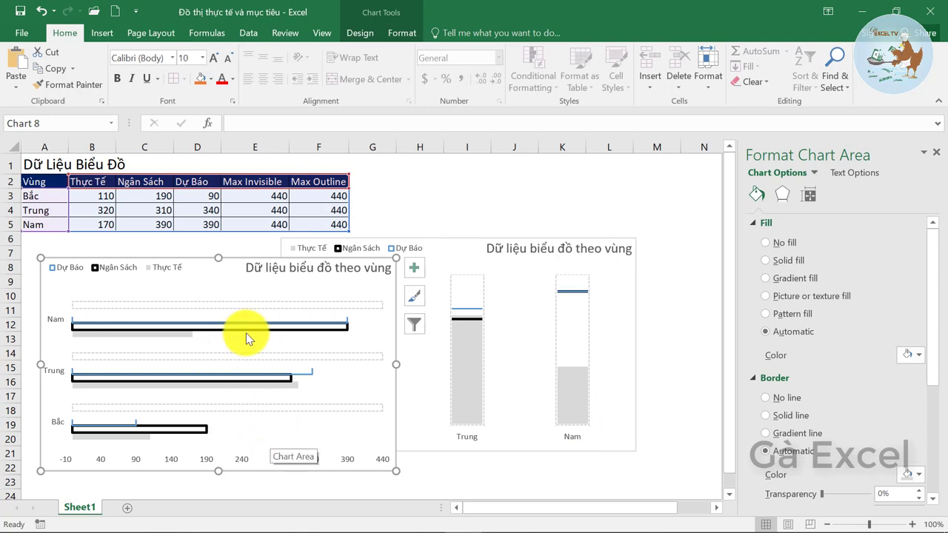
Step: Set the bar chart's Series Overlap to 100% via the Dự Báo series
click(249, 325)
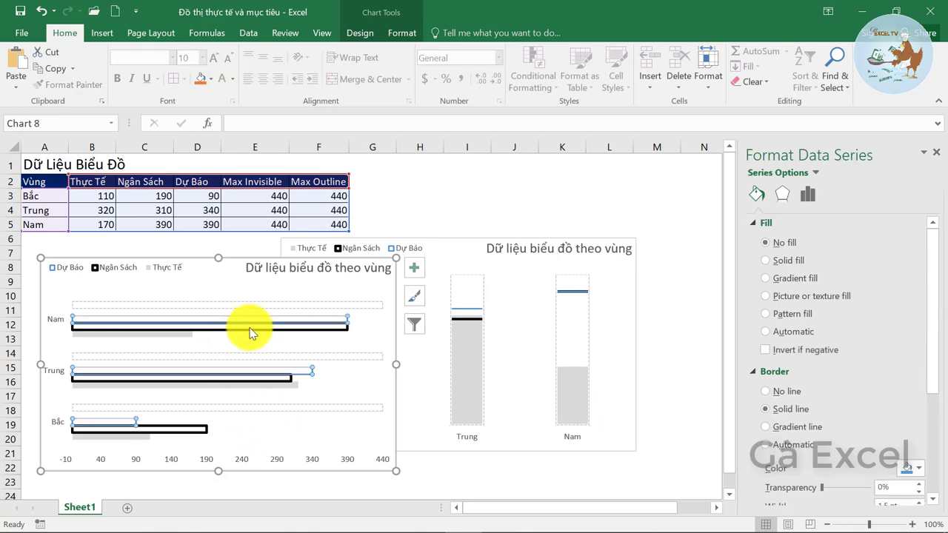
click(809, 194)
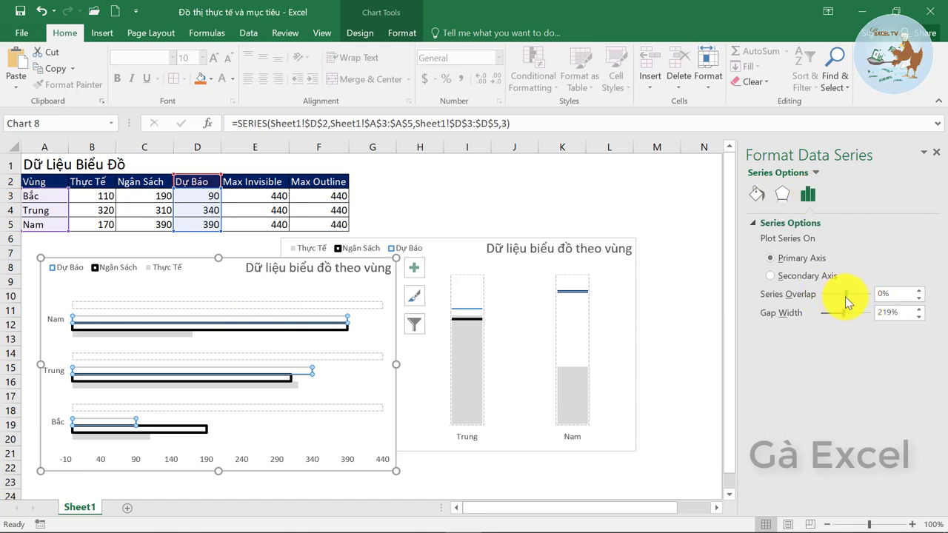
drag(845, 296, 878, 300)
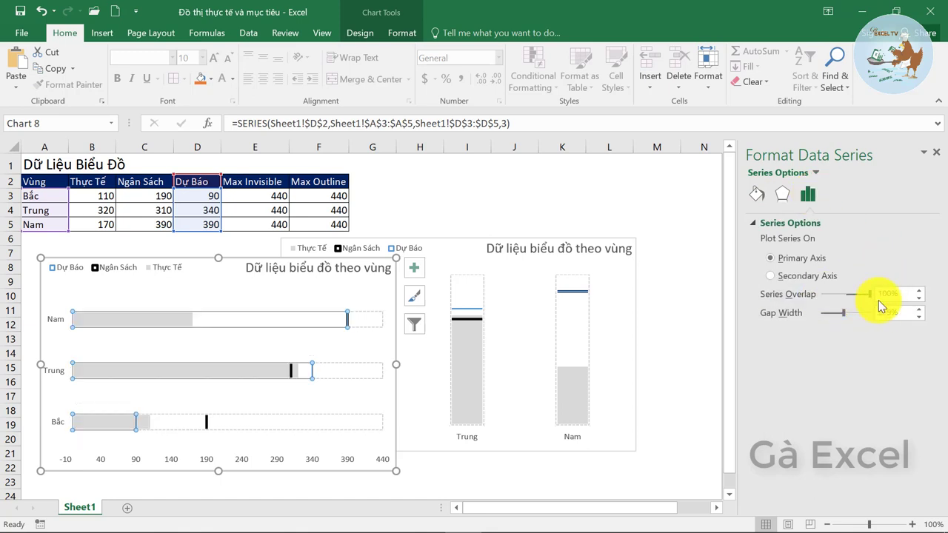
click(563, 185)
Step: Arrange the column chart and the bar chart side by side
drag(458, 253, 614, 265)
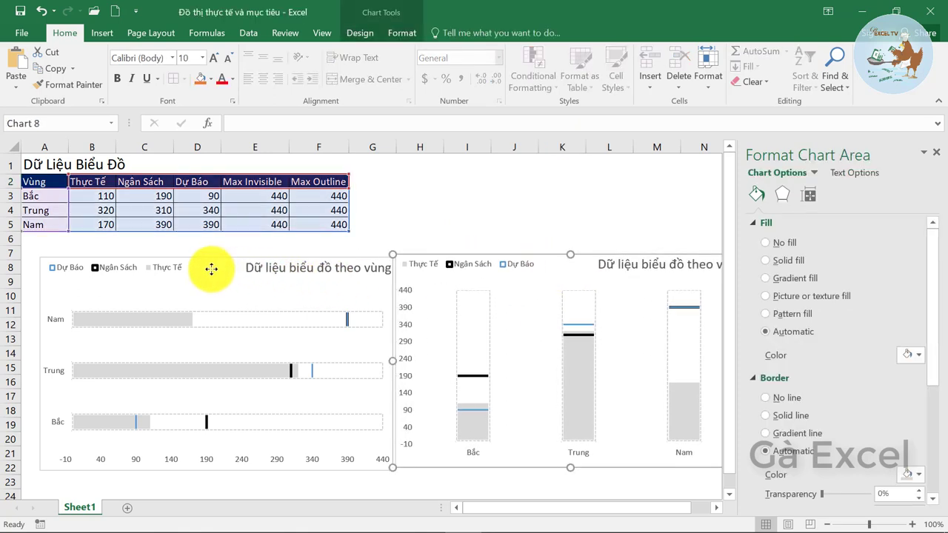
drag(211, 269, 197, 263)
click(562, 210)
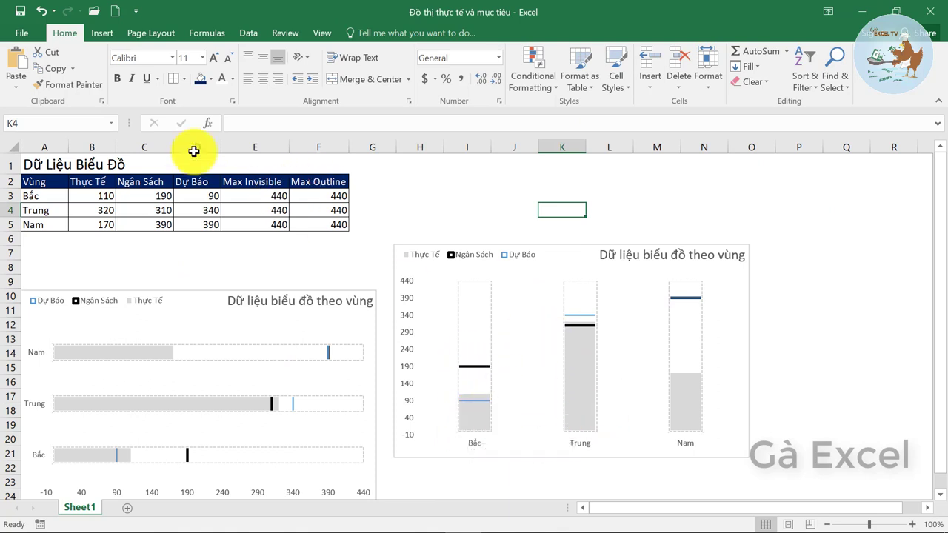
Step: Add Inside Base data labels (110, 320, 170) to the gray Thực Tế series columns
click(473, 421)
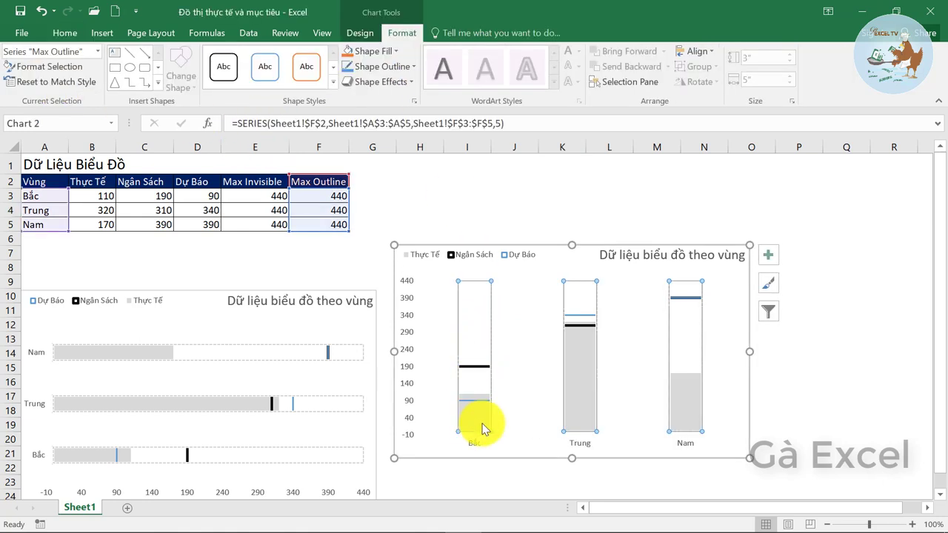
click(402, 36)
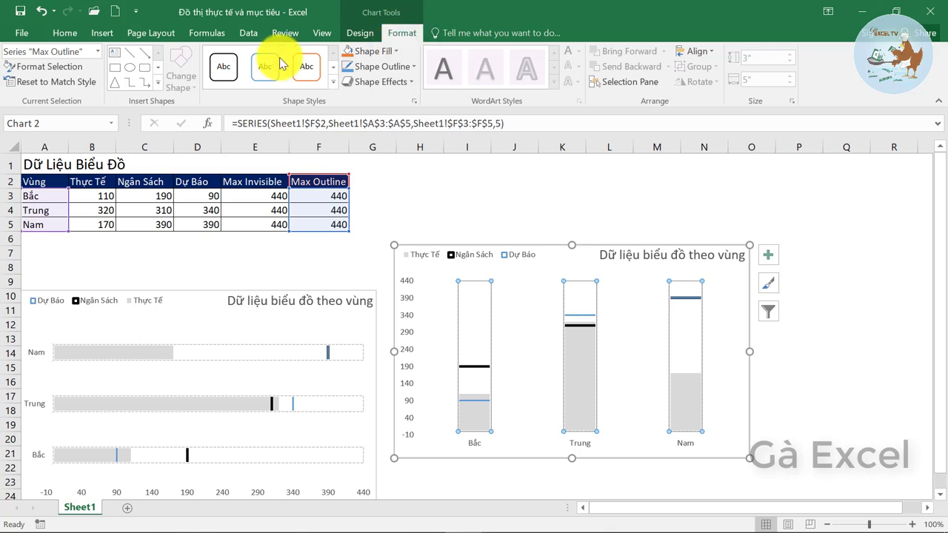
click(96, 52)
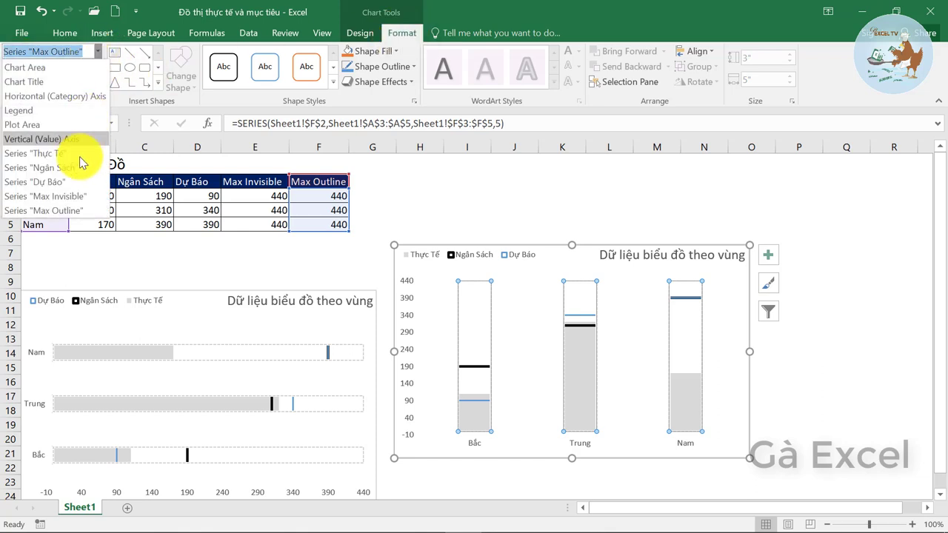
click(61, 152)
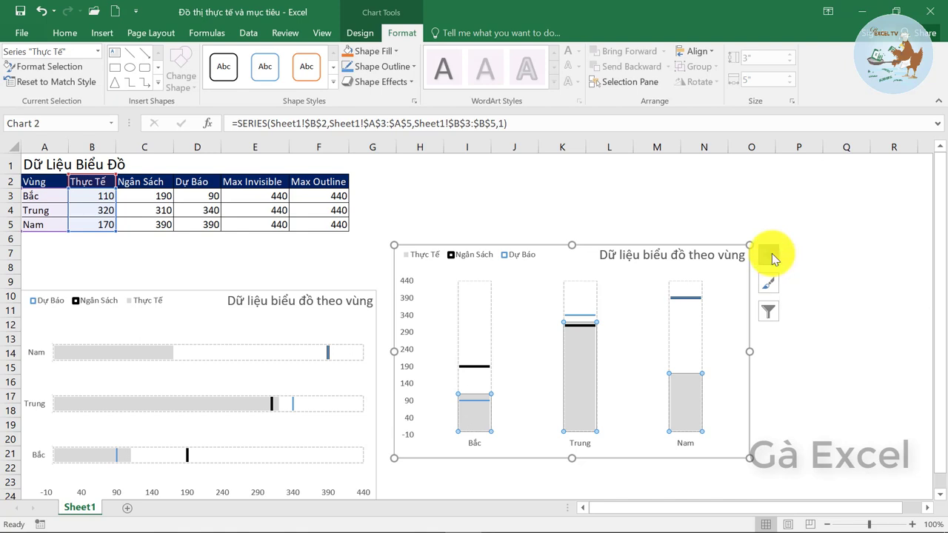
click(770, 255)
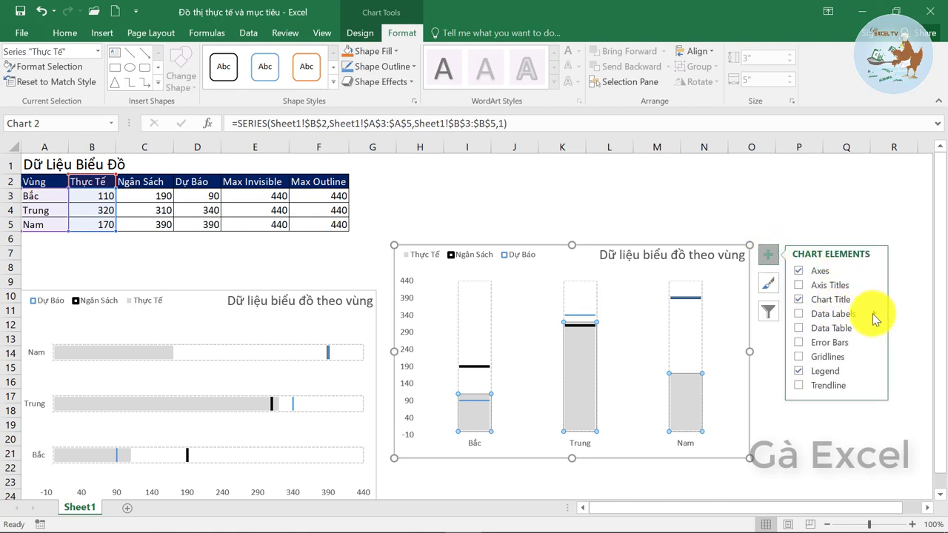
click(874, 313)
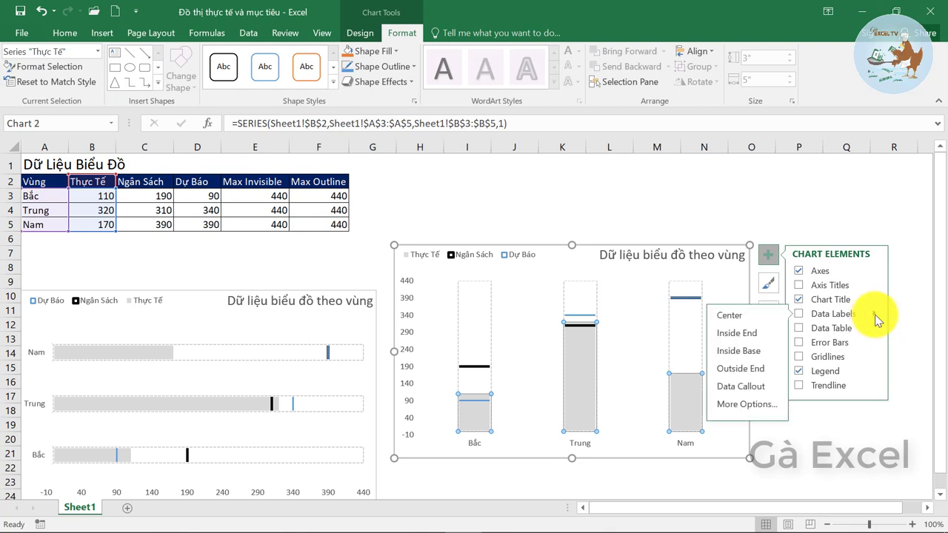
click(750, 351)
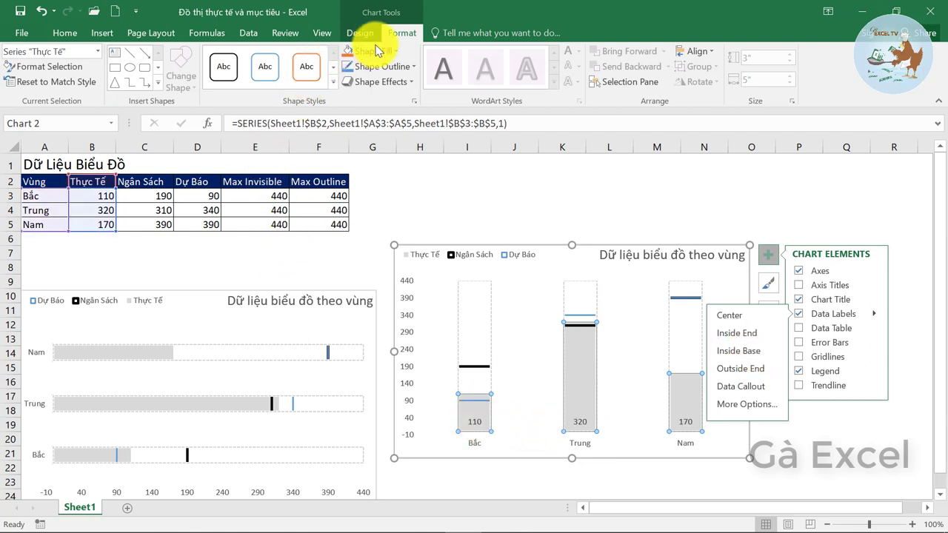
Step: Add Inside End data labels to the Ngân Sách series lines (190, 310, 390)
click(96, 53)
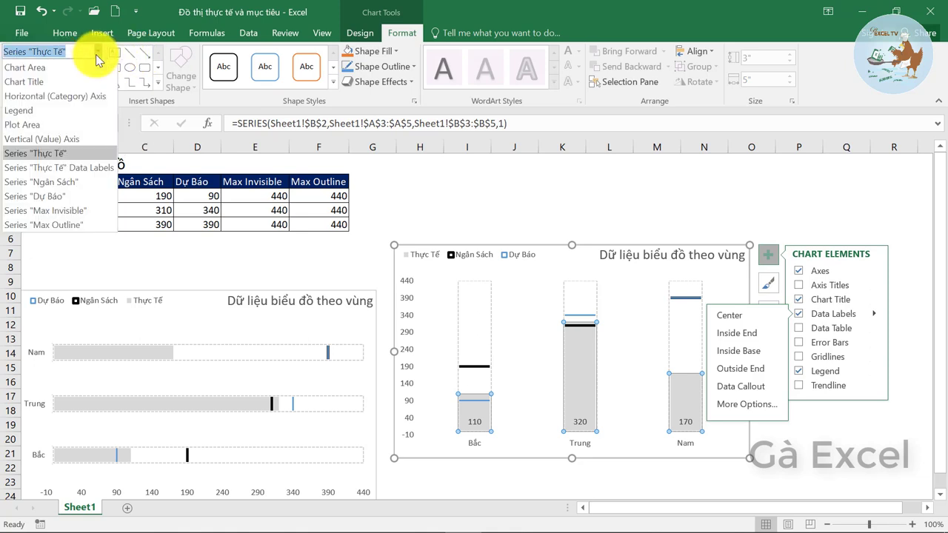
click(63, 185)
click(852, 314)
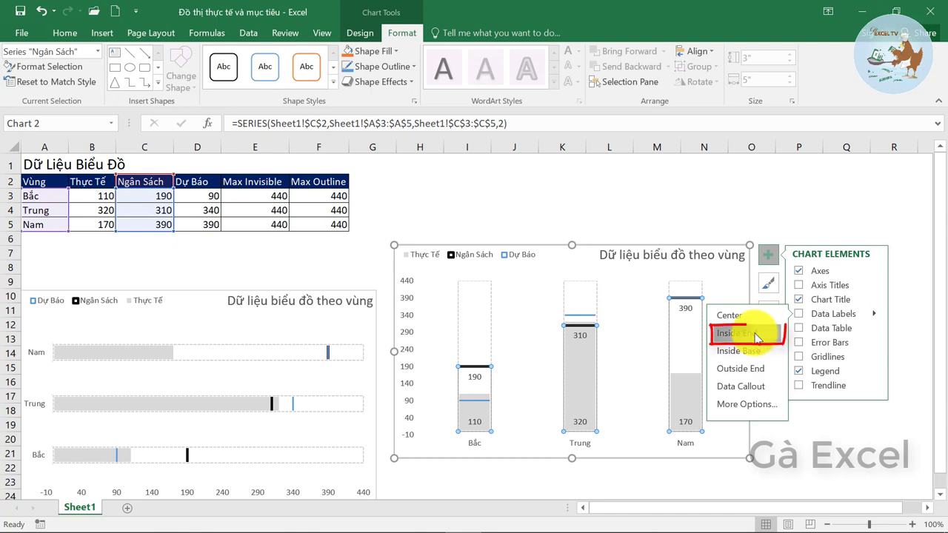
click(757, 339)
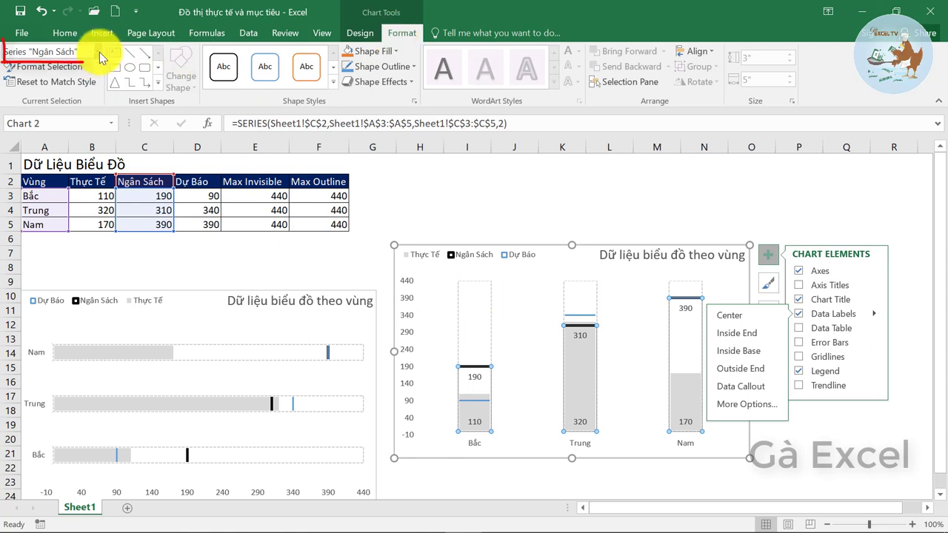
Step: Label the Dự Báo series lines (90, 340, 390) with Outside End data labels
click(97, 51)
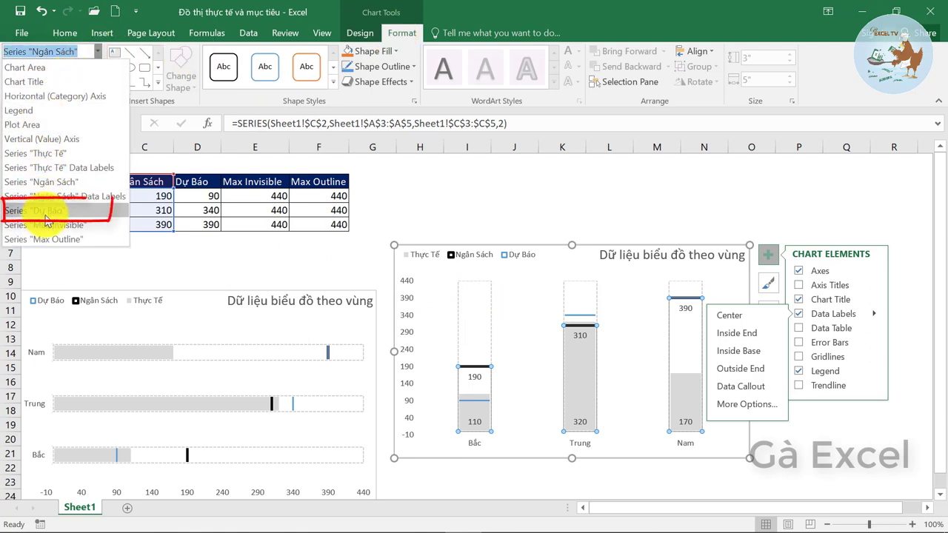
click(45, 212)
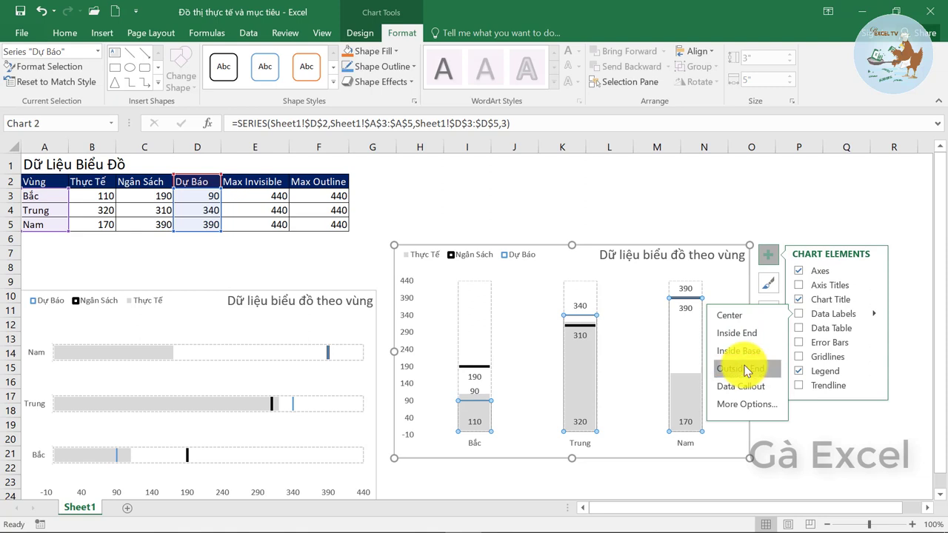
click(747, 370)
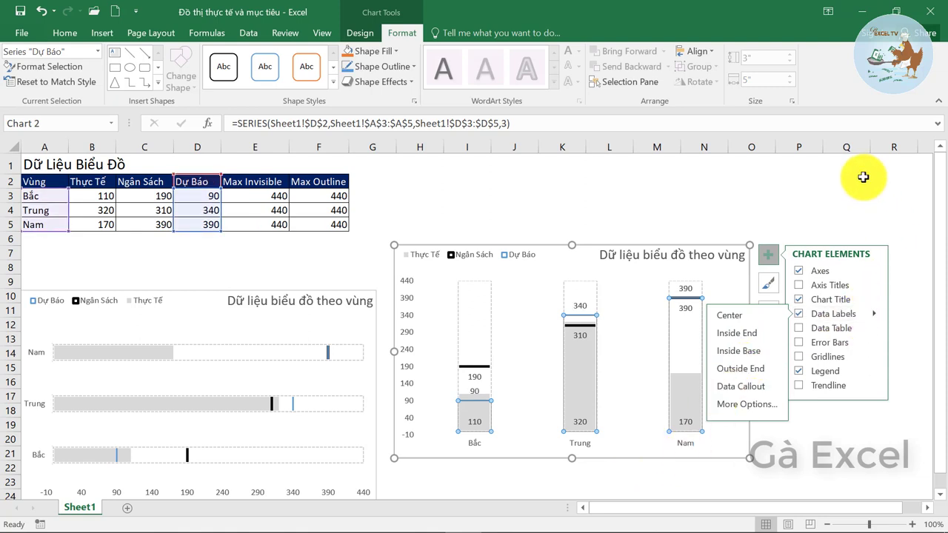
Step: Deselect the chart by clicking empty cells so the Chart Elements panel closes
click(733, 195)
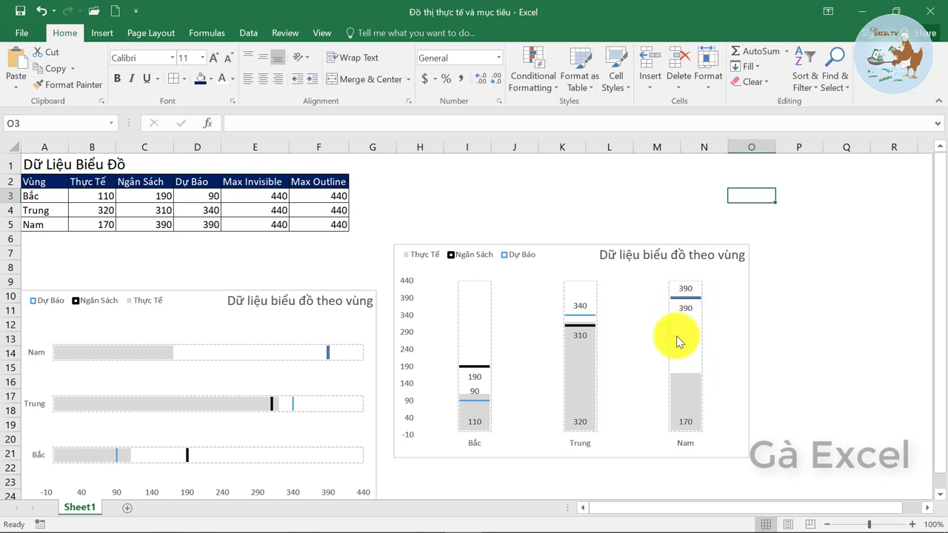
click(804, 316)
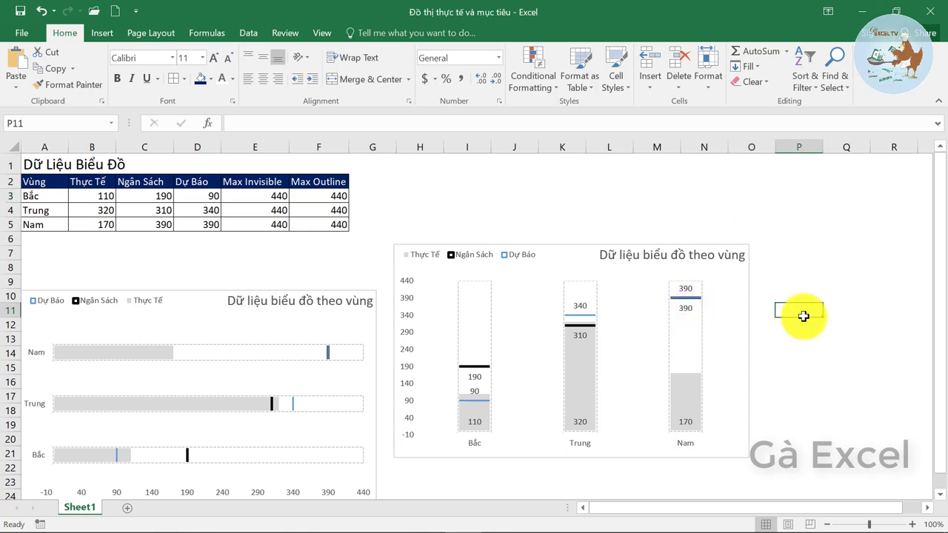